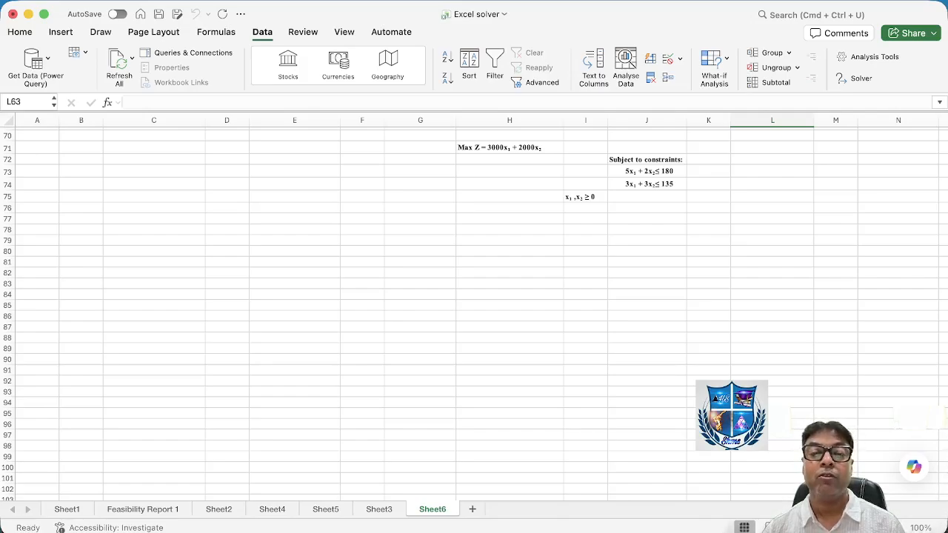
Step: Enter the heading "Real Variables" in H77 with the variable names x in I77 and y in J77
{"action": "left_click", "coordinate": [585, 218]}
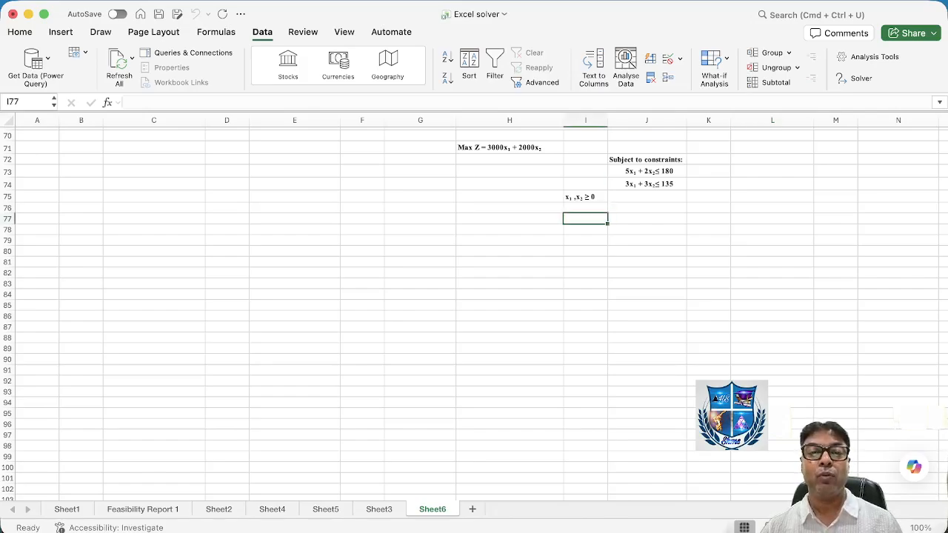
{"action": "left_click", "coordinate": [510, 218]}
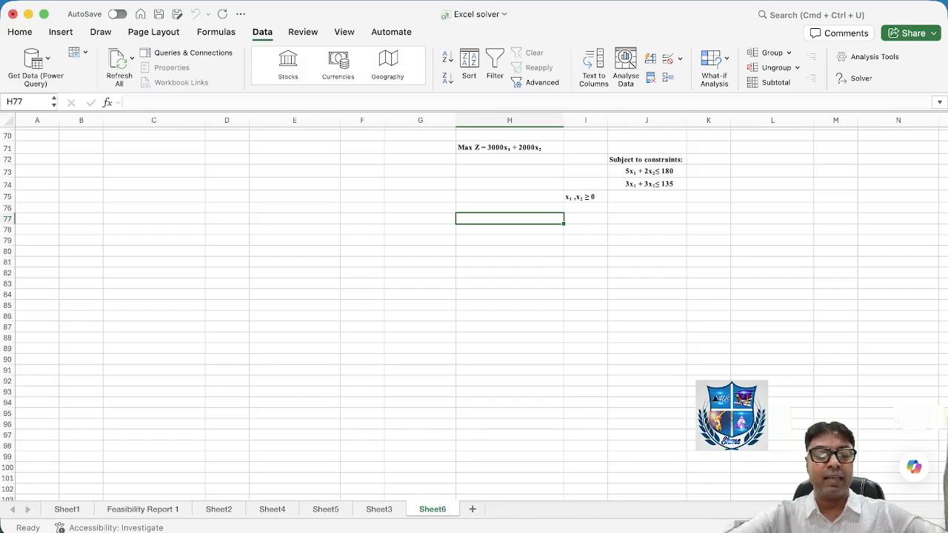
{"action": "type", "text": "Rea"}
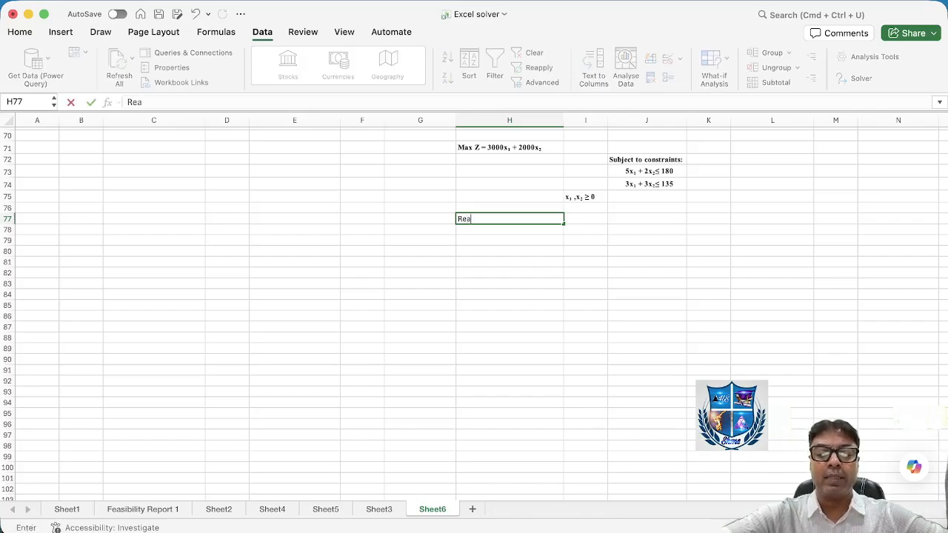
{"action": "type", "text": "l V"}
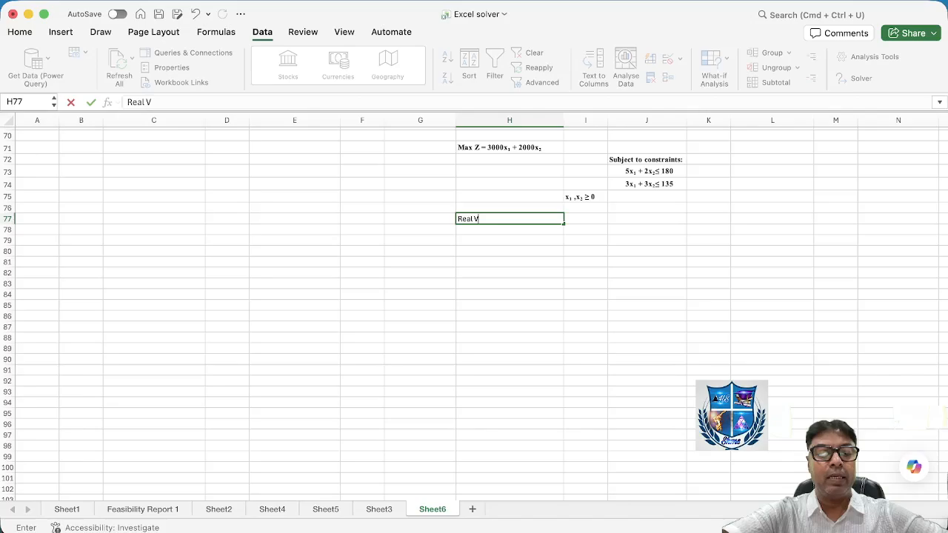
{"action": "type", "text": "ariables"}
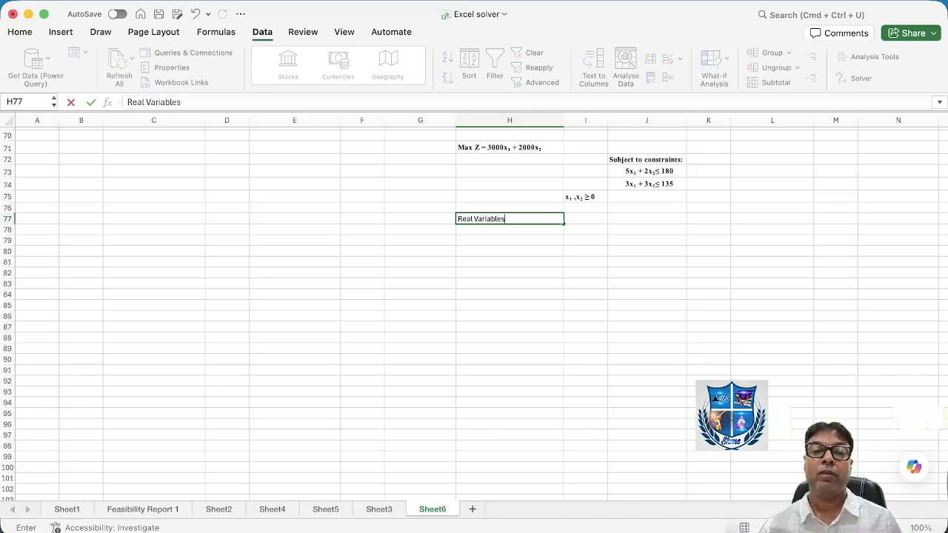
{"action": "key", "text": "Tab"}
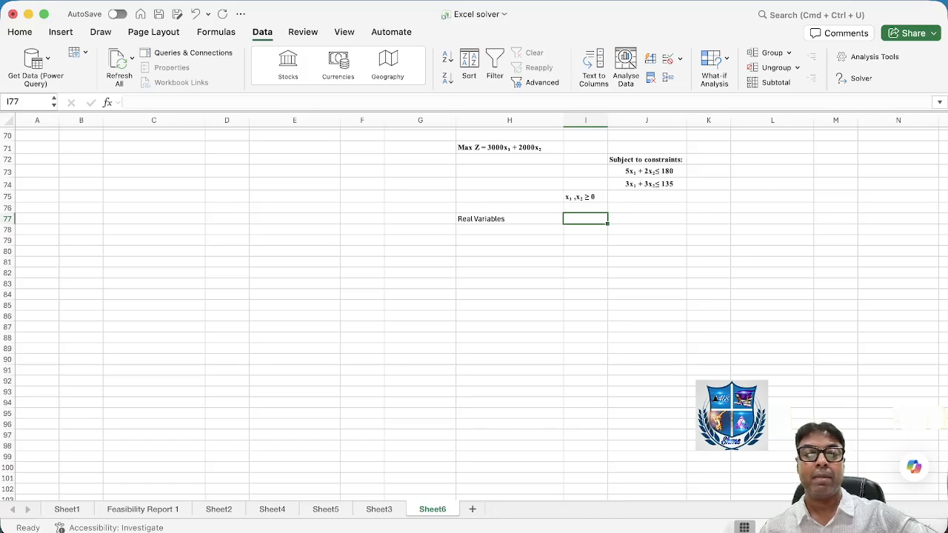
{"action": "type", "text": "x"}
{"action": "key", "text": "Tab"}
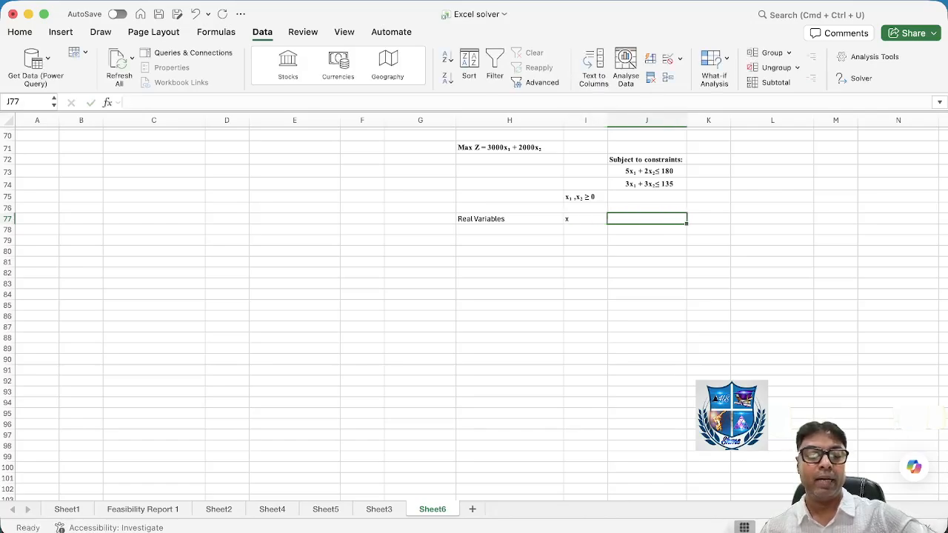
{"action": "type", "text": "y"}
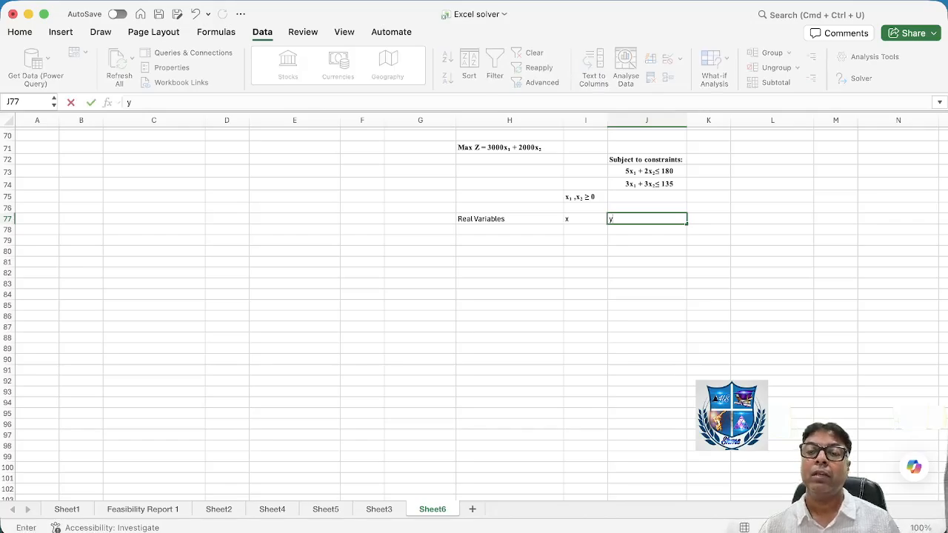
{"action": "key", "text": "Return"}
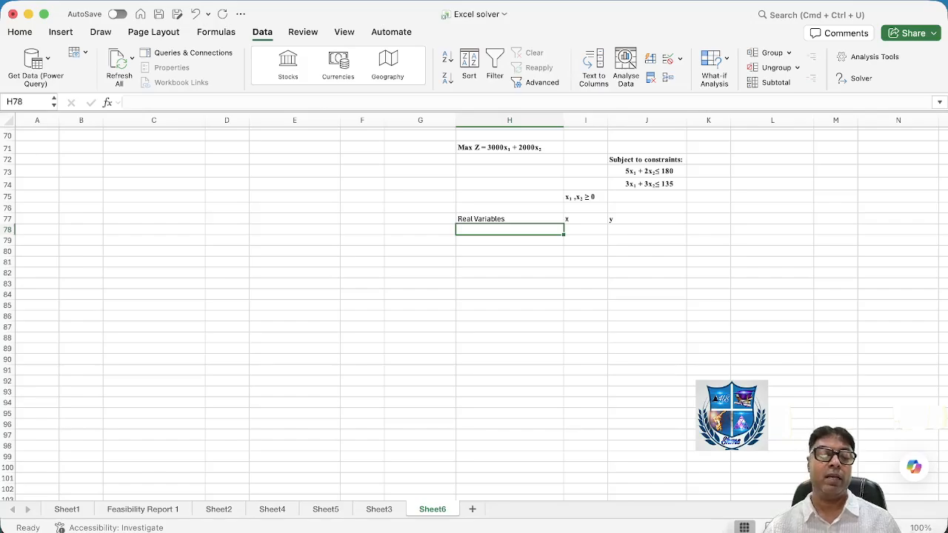
Step: Label the row below the variable names "Solution Values" in cell H78
{"action": "type", "text": "S"}
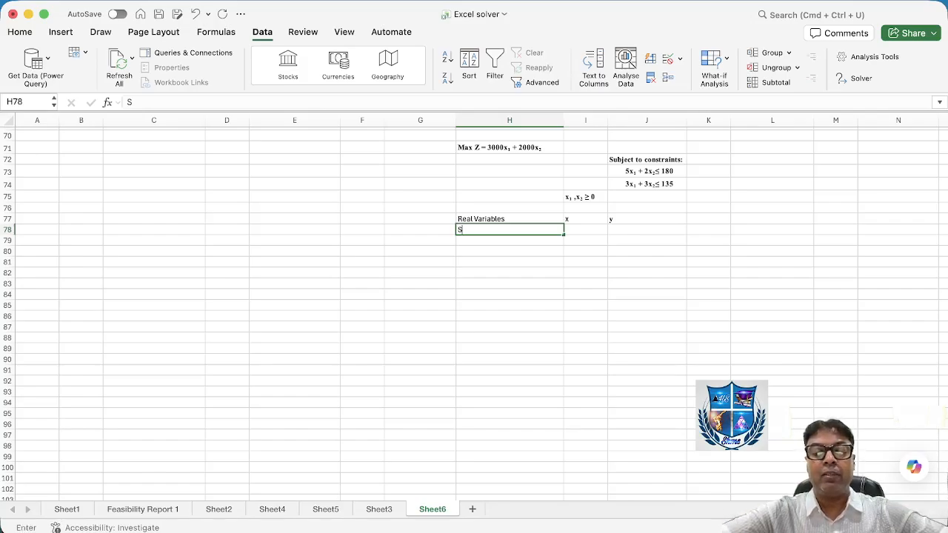
{"action": "type", "text": "olution"}
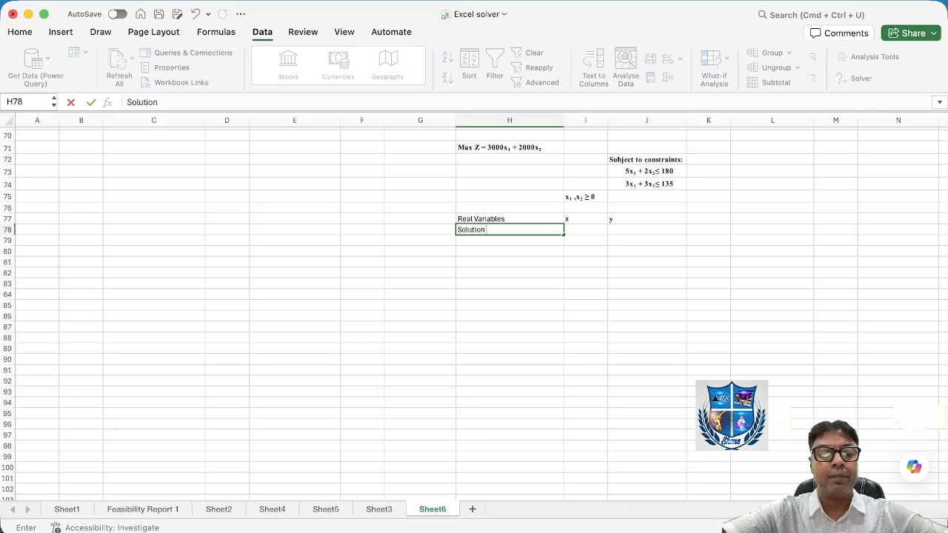
{"action": "type", "text": " Value"}
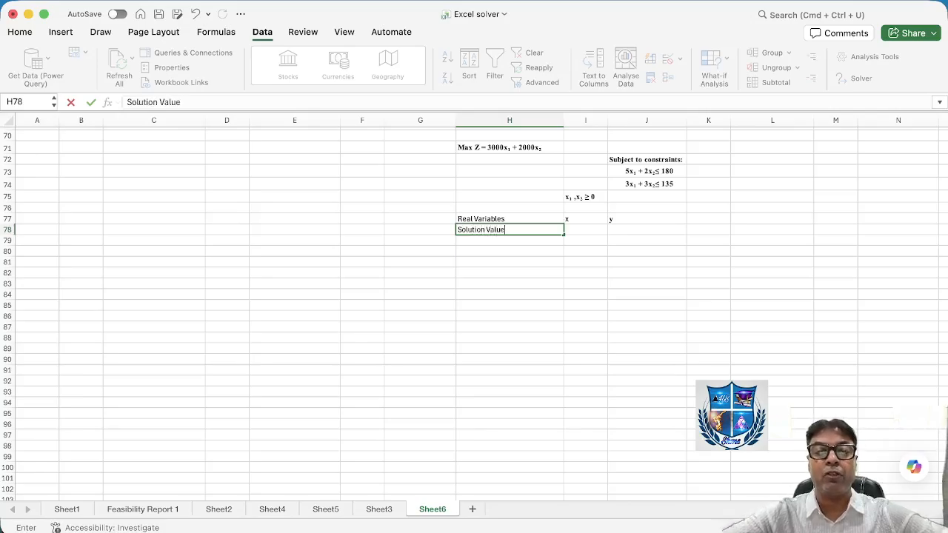
{"action": "type", "text": "s"}
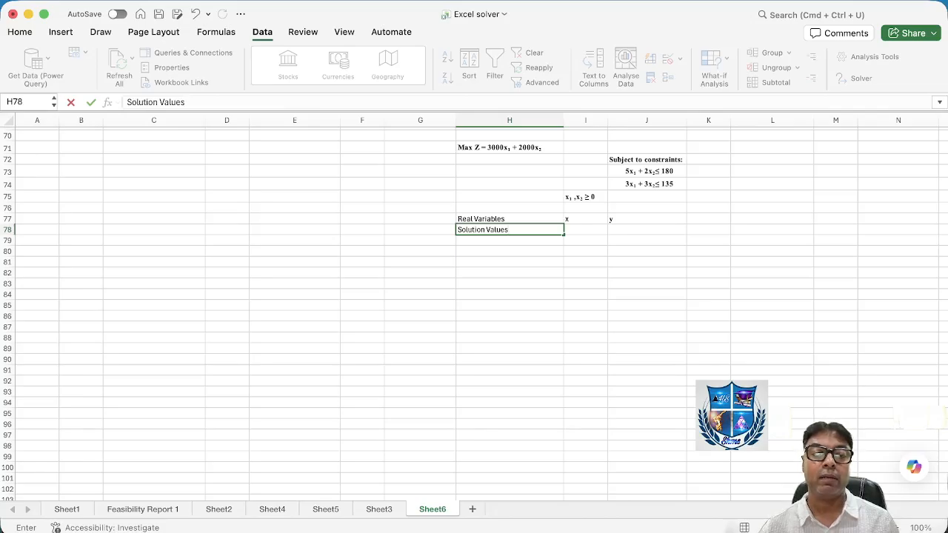
{"action": "key", "text": "Return"}
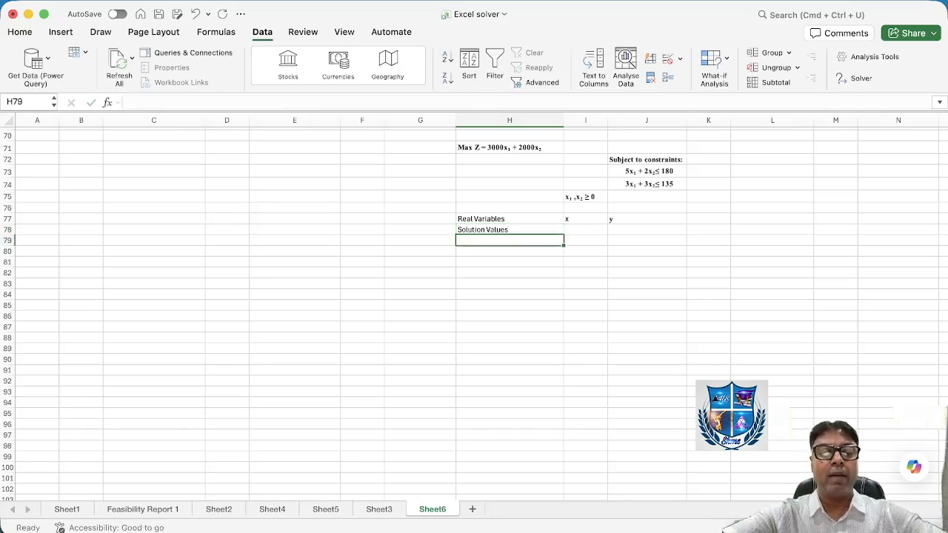
Step: Add a "Coefficents" row in H79 with the objective coefficients 3000 for x and 2000 for y
{"action": "type", "text": "Coe"}
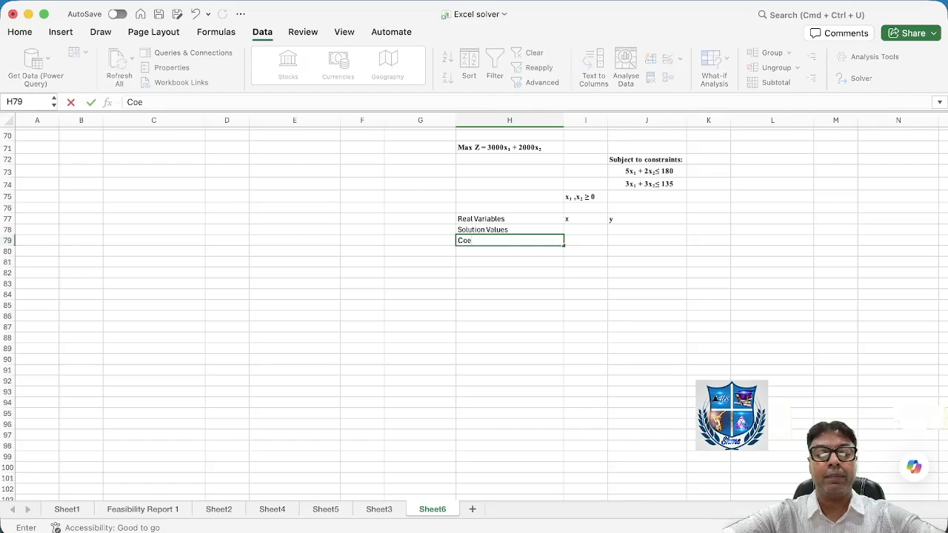
{"action": "type", "text": "fficents"}
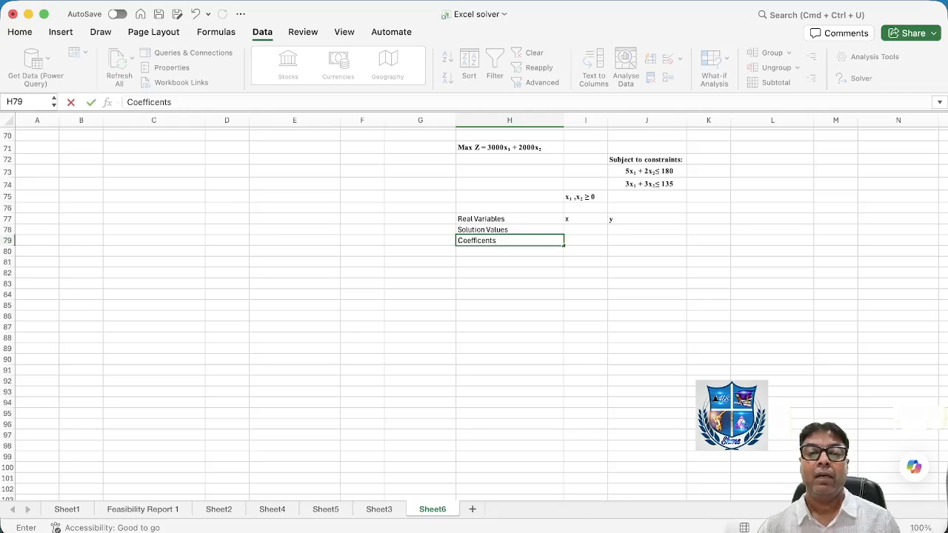
{"action": "key", "text": "Tab"}
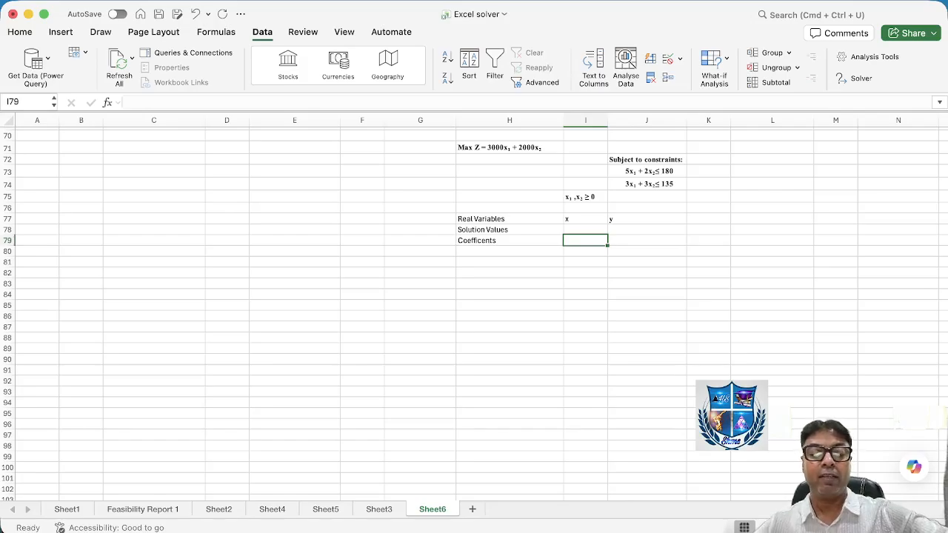
{"action": "type", "text": "3000"}
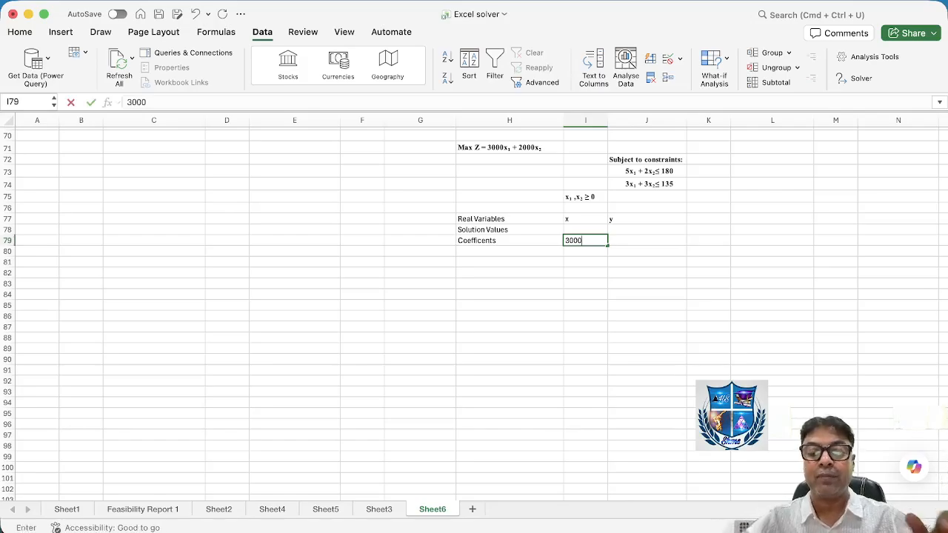
{"action": "key", "text": "Tab"}
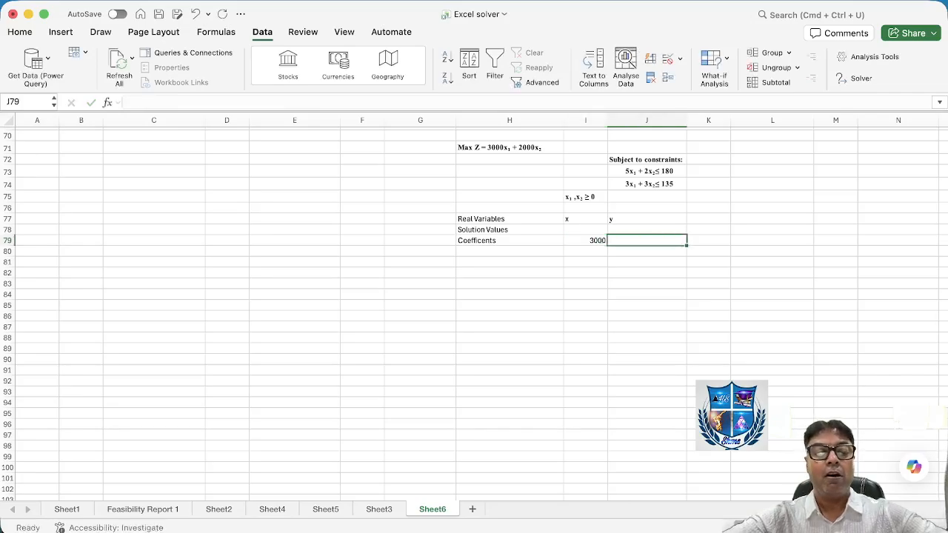
{"action": "type", "text": "2000"}
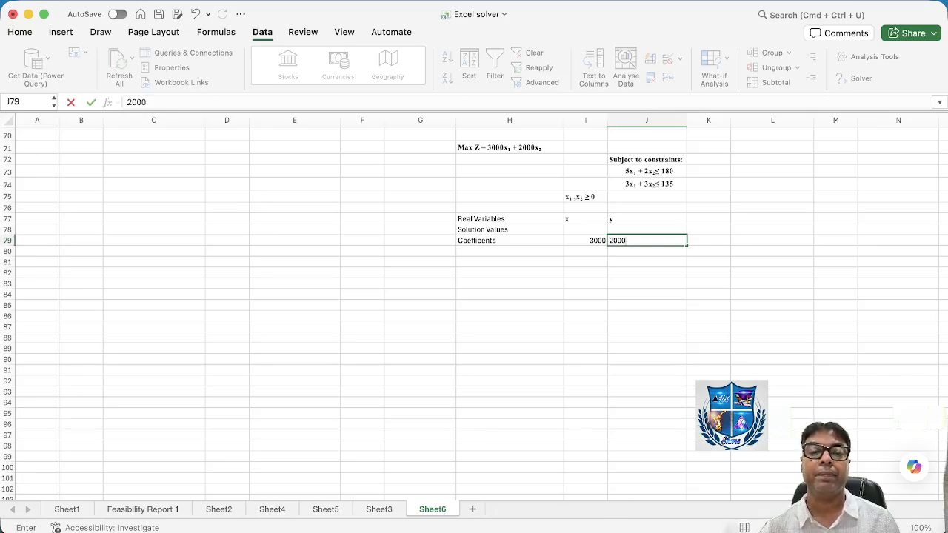
{"action": "key", "text": "Return"}
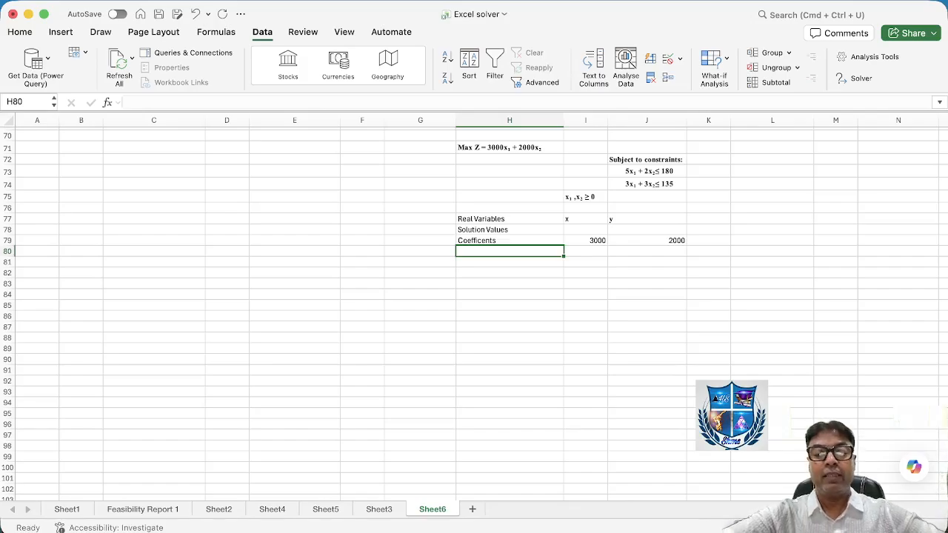
Step: Enter the section heading "Constraints" in cell H80 below the coefficients row
{"action": "type", "text": "Cons"}
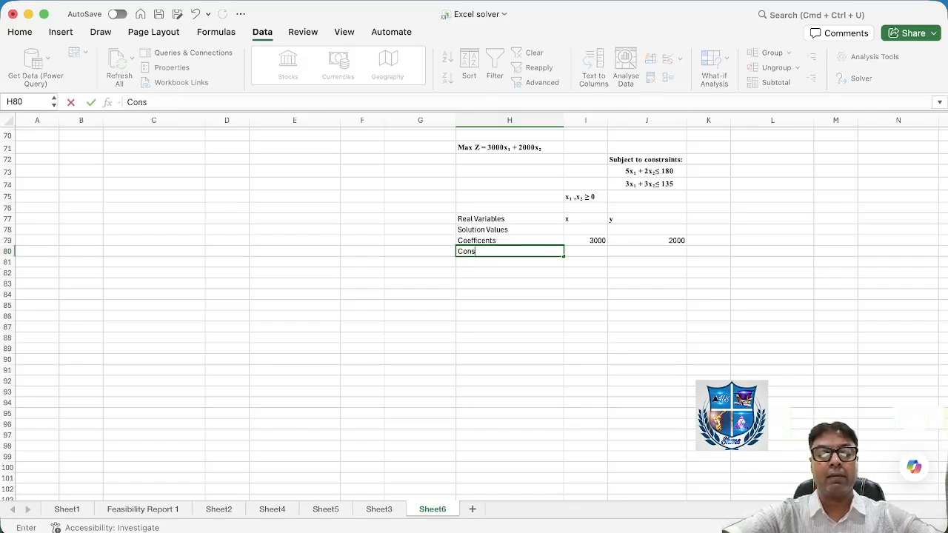
{"action": "type", "text": "train"}
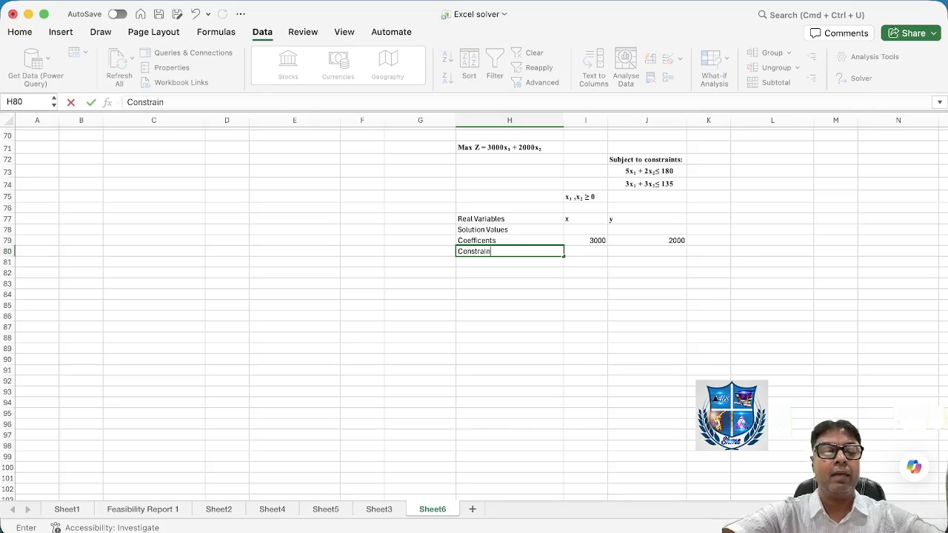
{"action": "type", "text": "ts"}
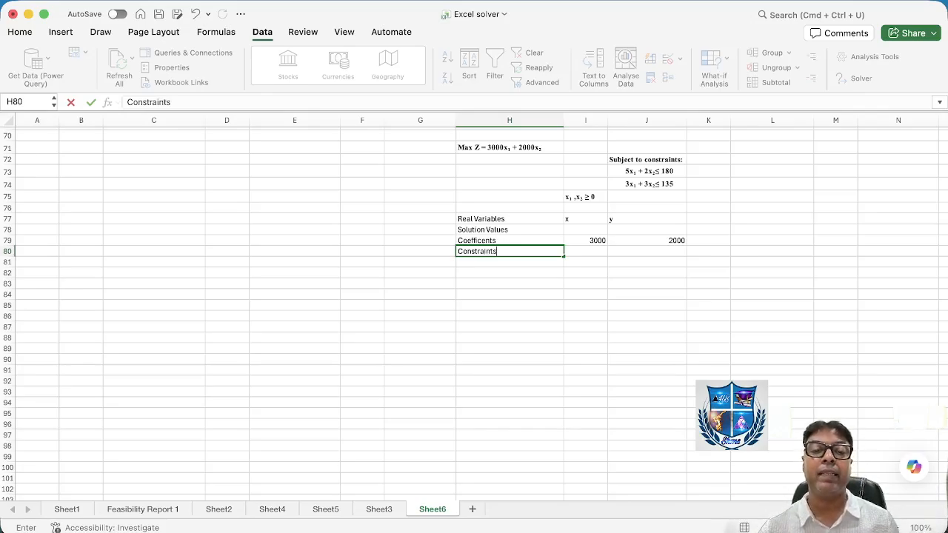
{"action": "key", "text": "Return"}
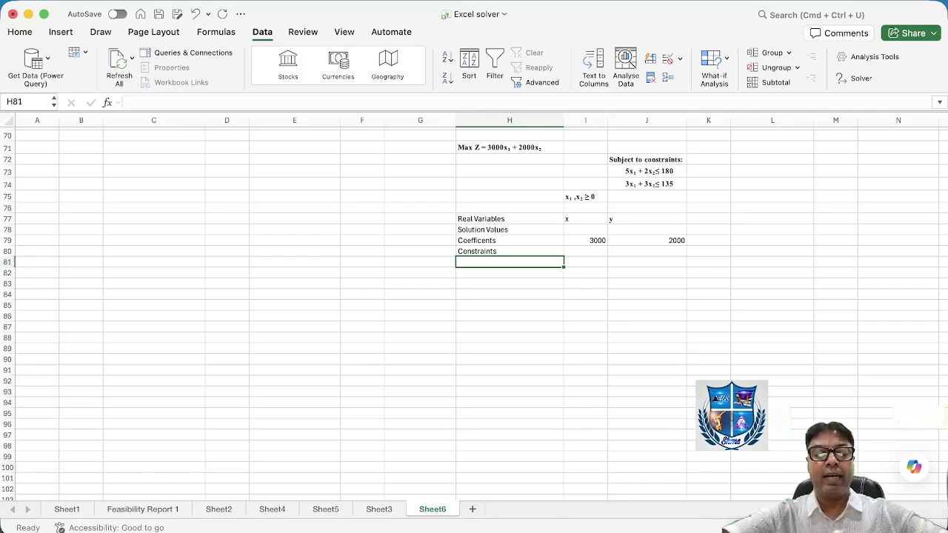
Step: Label the two rows under the Constraints heading "Constraint 1" in H81 and "Constraint 2" in H82
{"action": "type", "text": "Constra"}
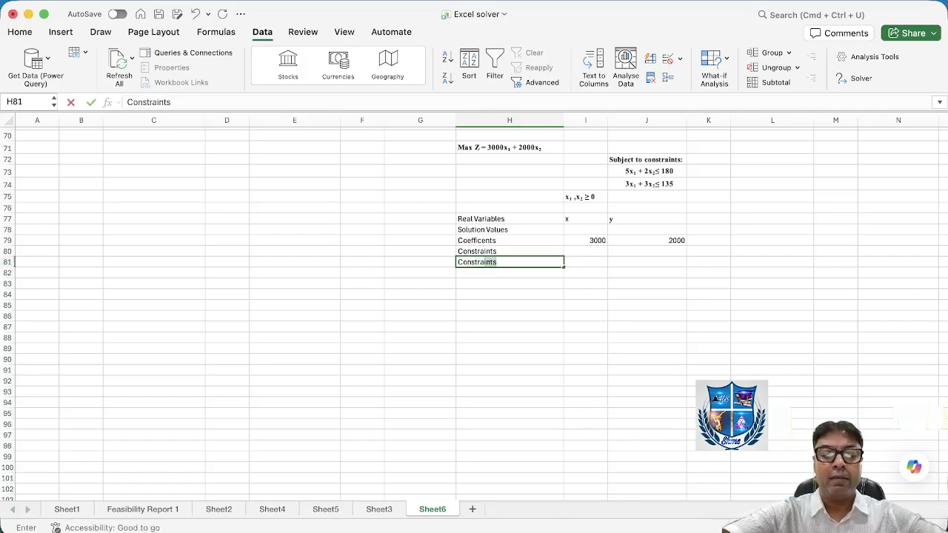
{"action": "type", "text": "ints"}
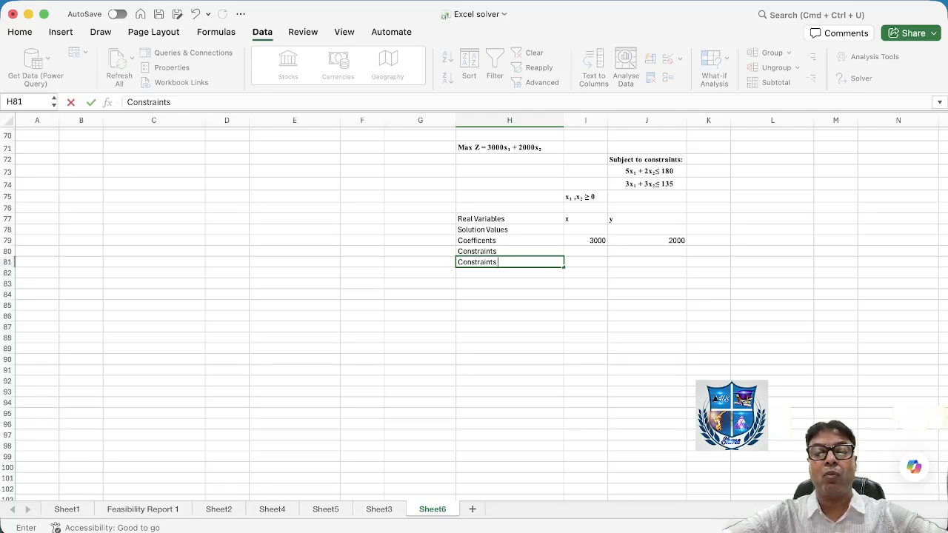
{"action": "key", "text": "BackSpace"}
{"action": "type", "text": "1"}
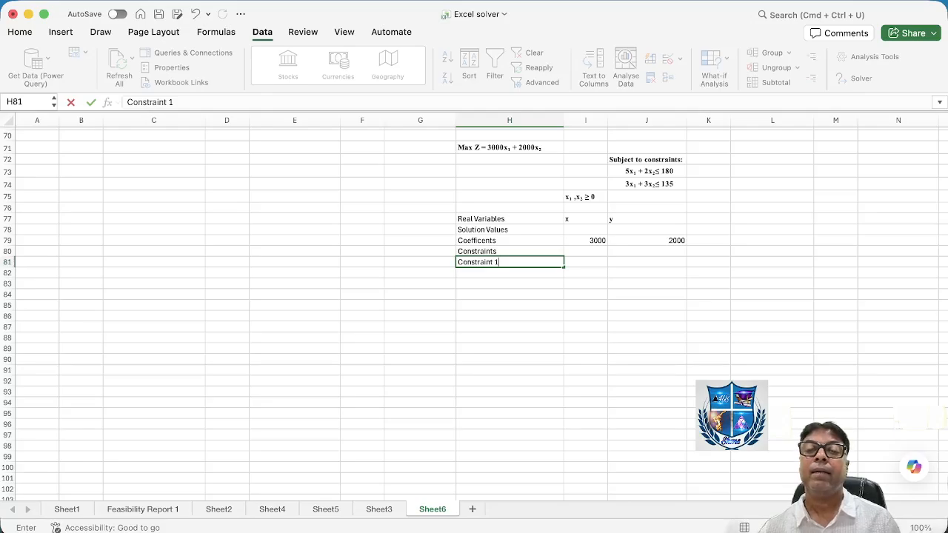
{"action": "left_click", "coordinate": [646, 171]}
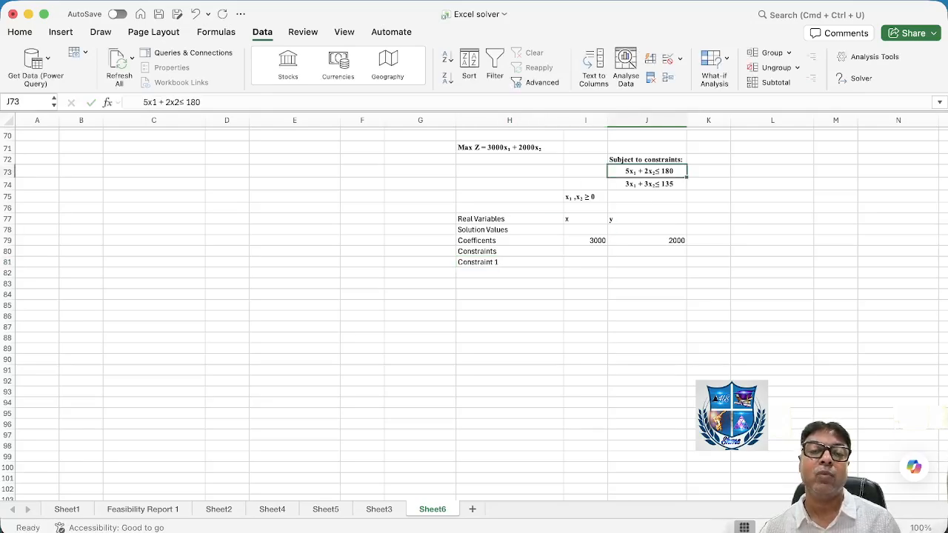
{"action": "left_click", "coordinate": [509, 272]}
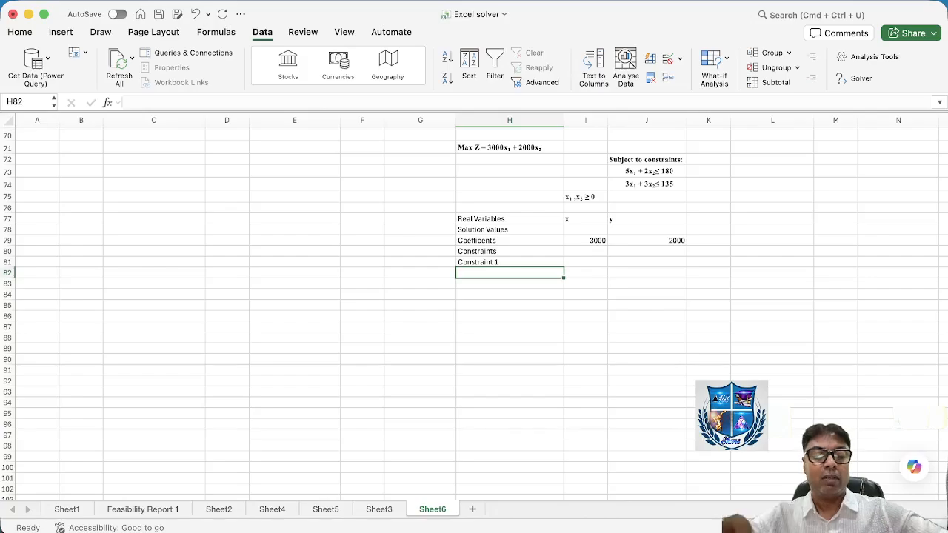
{"action": "type", "text": "Const"}
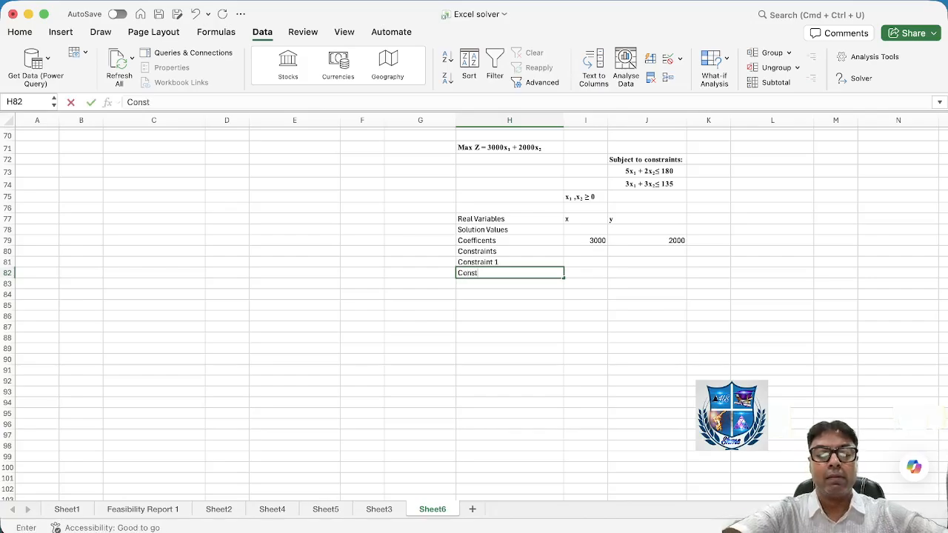
{"action": "type", "text": "rain"}
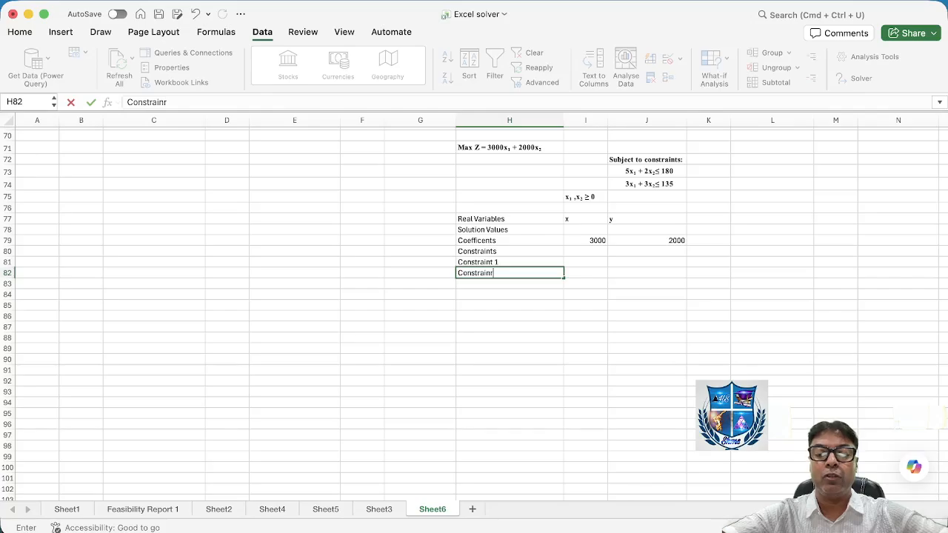
{"action": "type", "text": "t 2"}
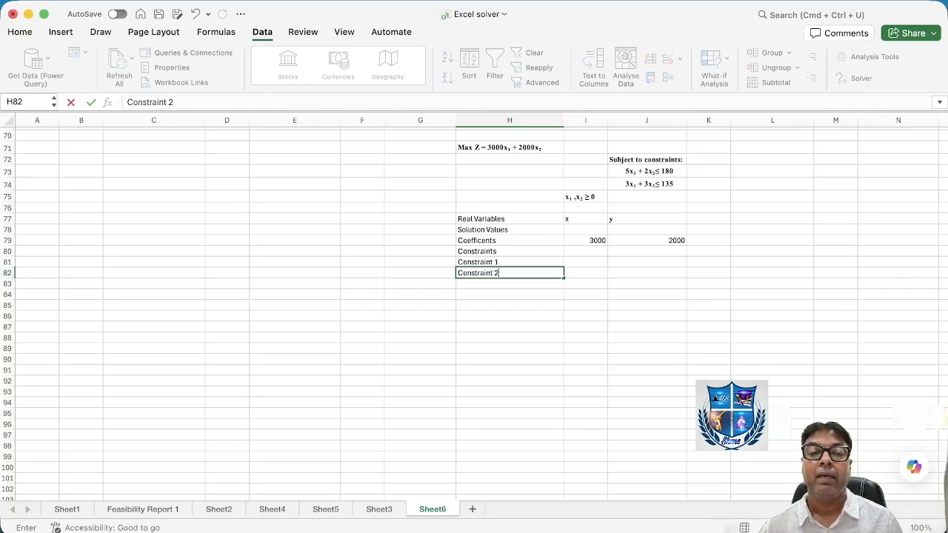
{"action": "left_click", "coordinate": [585, 262]}
{"action": "left_click", "coordinate": [708, 241]}
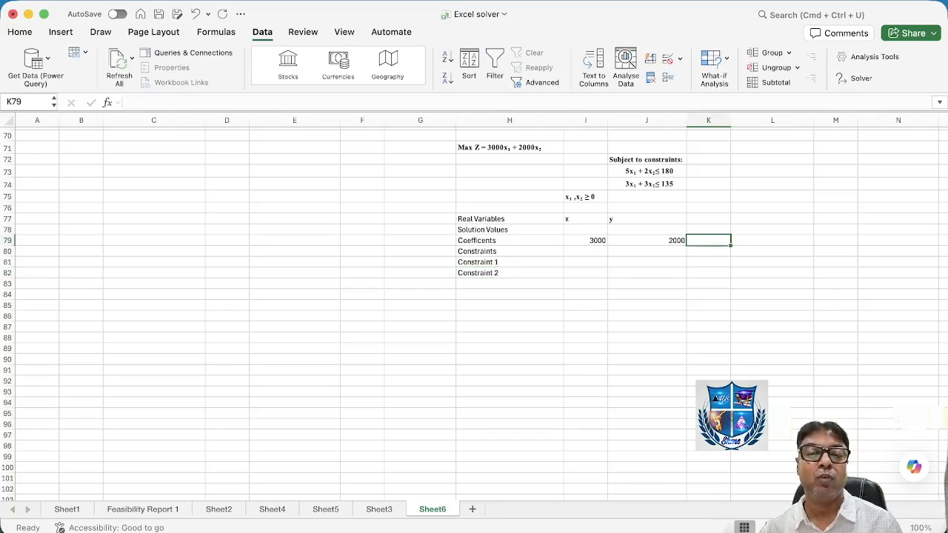
{"action": "left_click", "coordinate": [586, 240]}
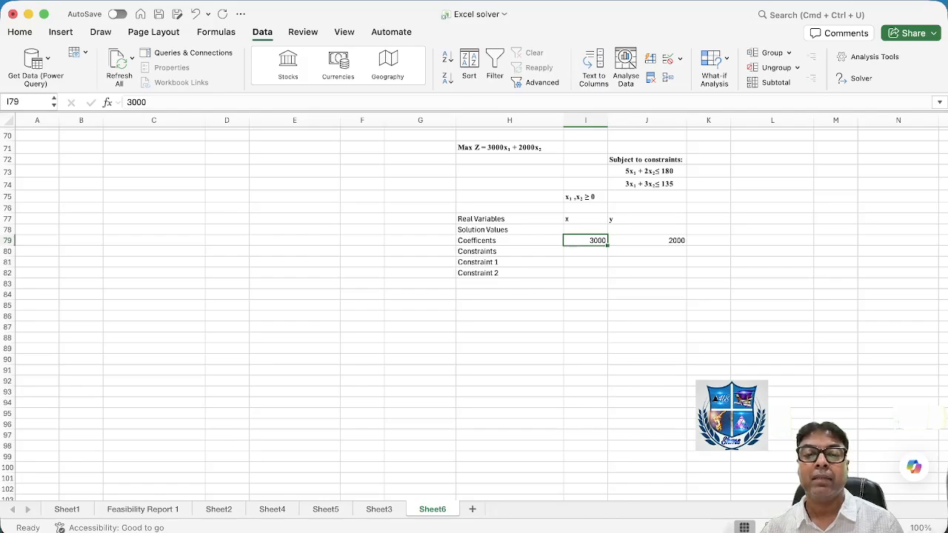
Step: Enter the Constraint 1 coefficients in row 81: 5 for x in I81 and 2 for y in J81
{"action": "left_click", "coordinate": [586, 252]}
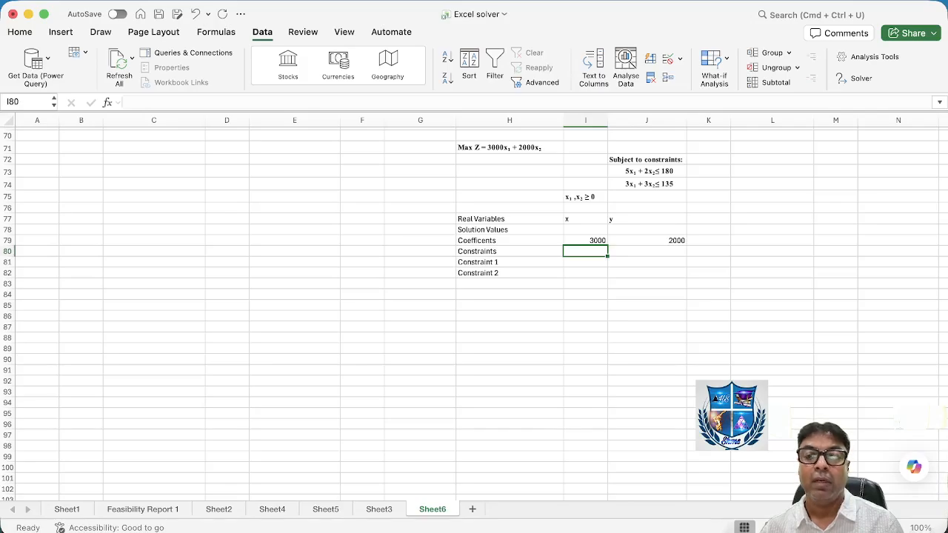
{"action": "left_click", "coordinate": [585, 262]}
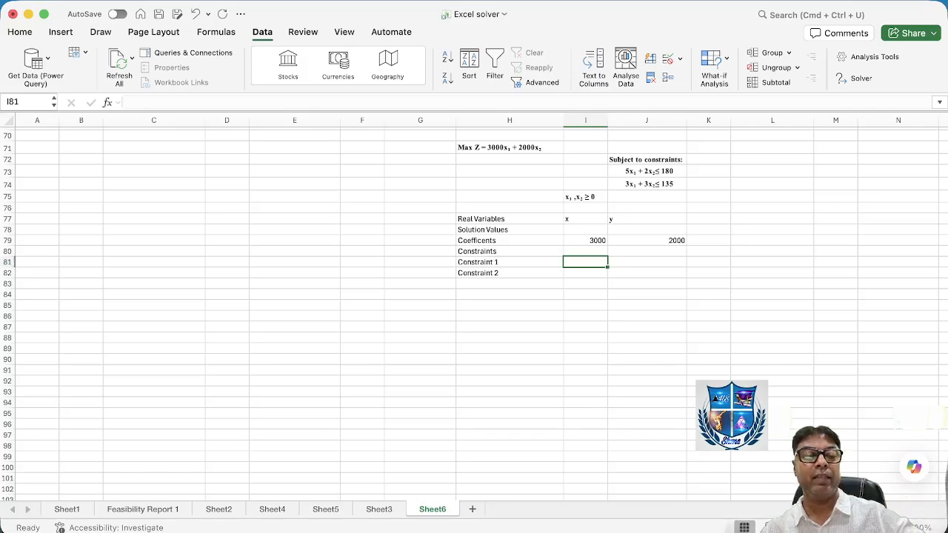
{"action": "type", "text": "5"}
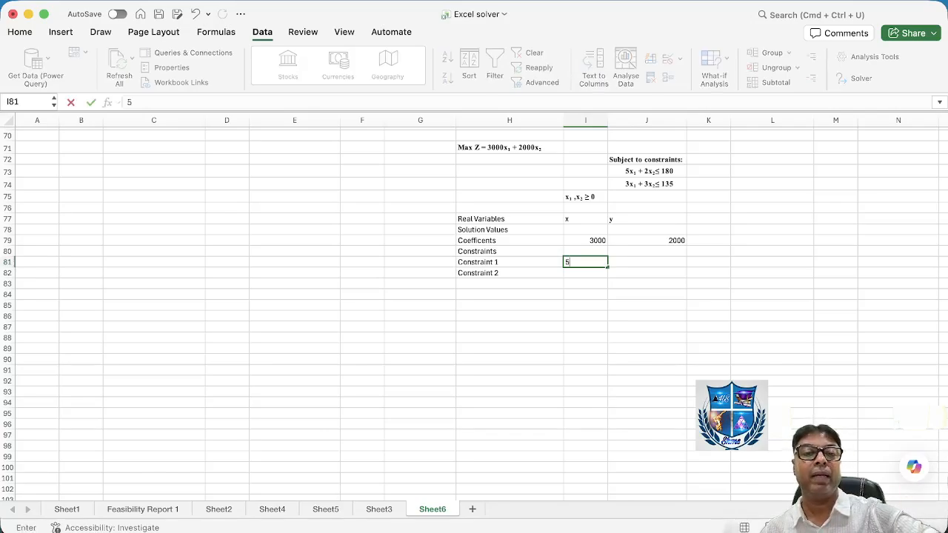
{"action": "left_click", "coordinate": [647, 171]}
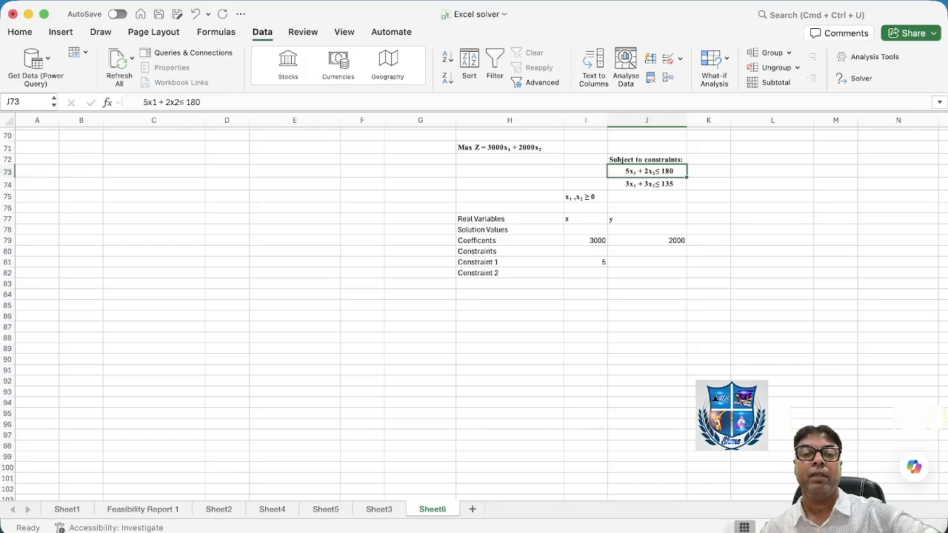
{"action": "left_click", "coordinate": [646, 262]}
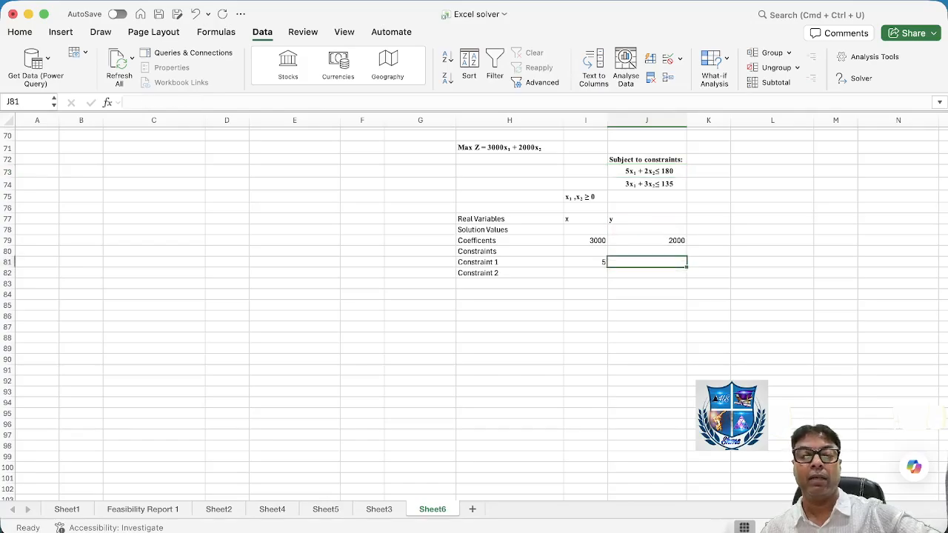
{"action": "type", "text": "2"}
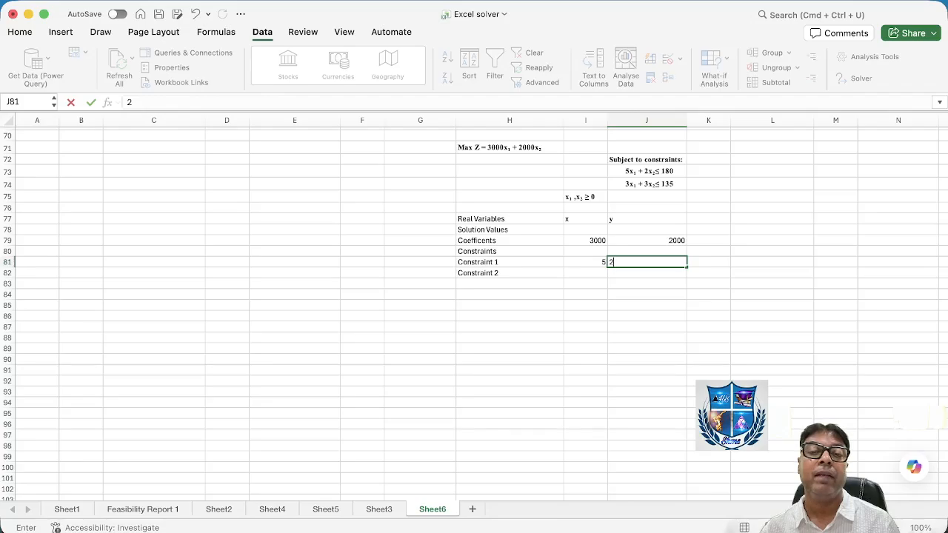
{"action": "key", "text": "Tab"}
Step: Complete the Constraint 1 row with the sign "<=" in L81 and the limit 180 in M81
{"action": "key", "text": "Tab"}
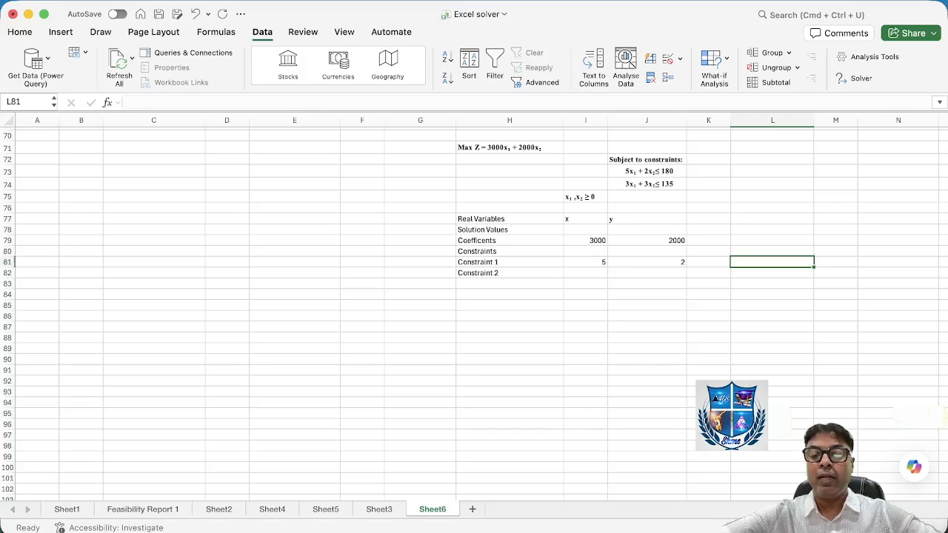
{"action": "type", "text": "<="}
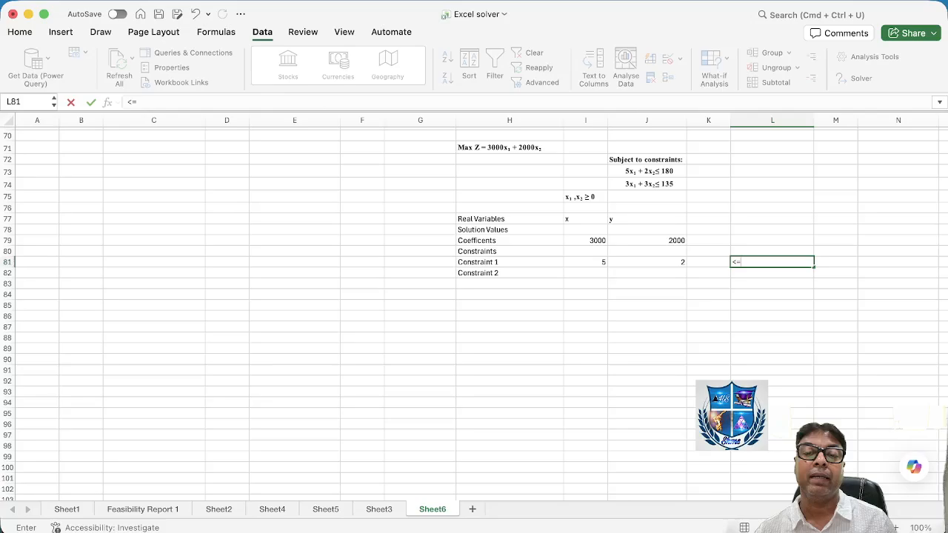
{"action": "key", "text": "Tab"}
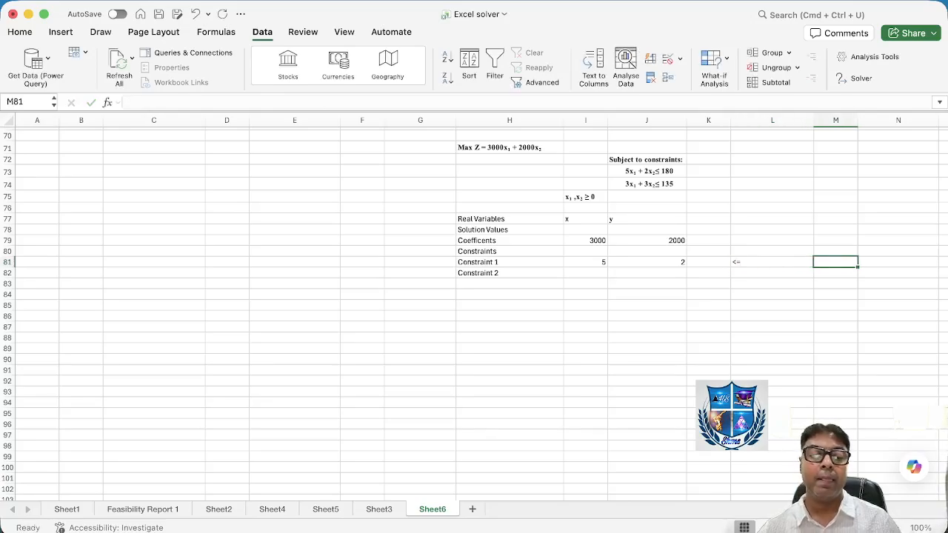
{"action": "type", "text": "180"}
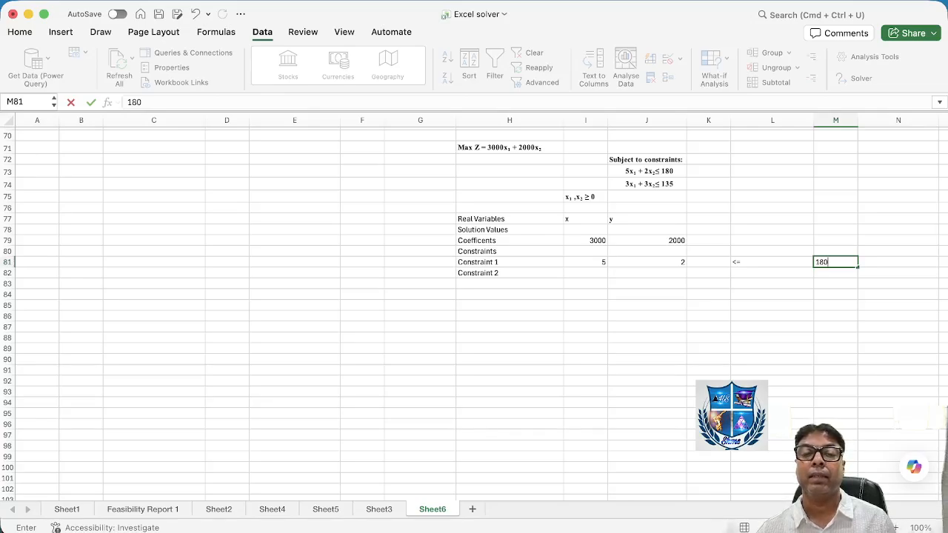
Step: Add the column headings "LHS" in K80 and "RHS" in M80 on the Constraints row
{"action": "left_click", "coordinate": [709, 251]}
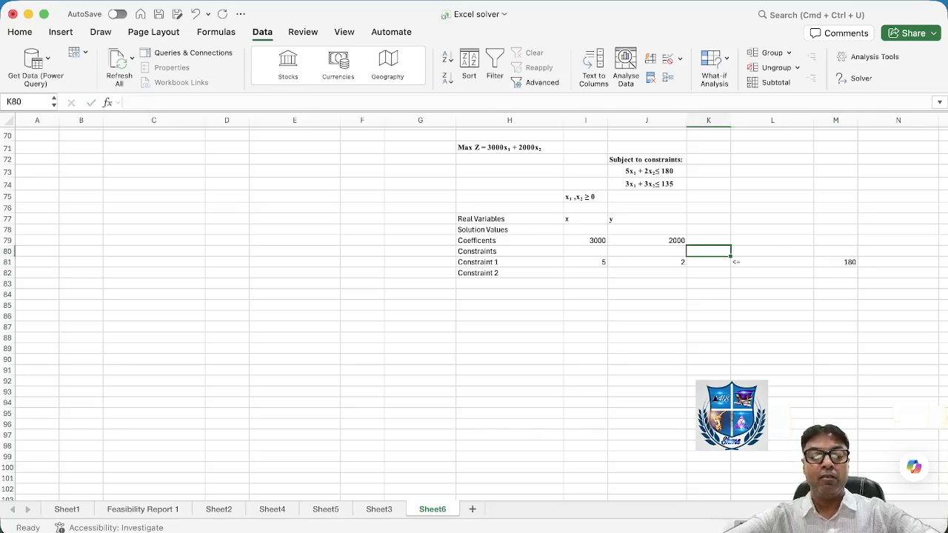
{"action": "type", "text": "LHS"}
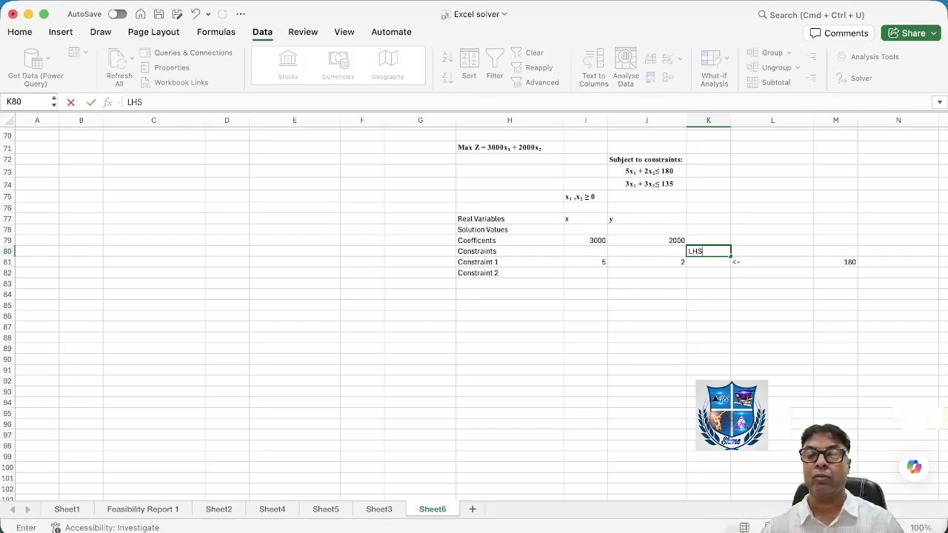
{"action": "left_click", "coordinate": [835, 251]}
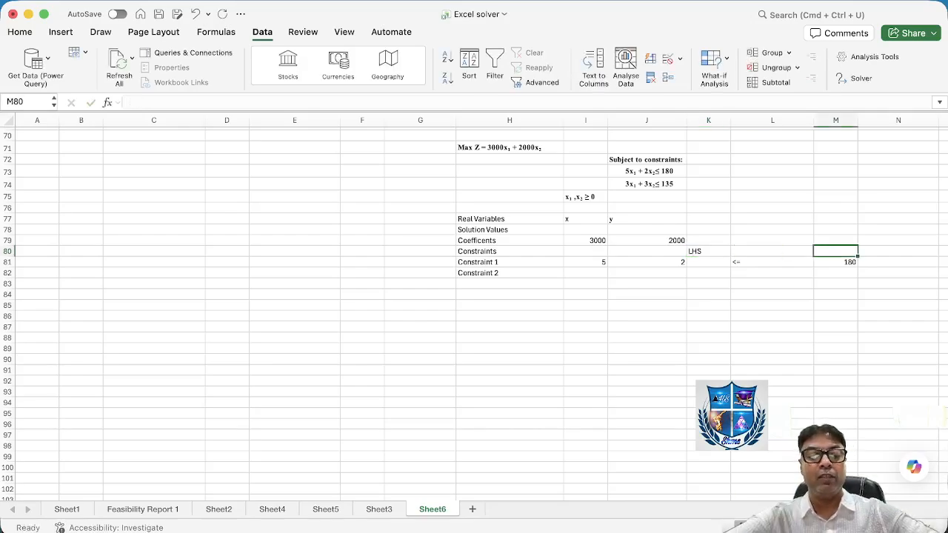
{"action": "type", "text": "RHS"}
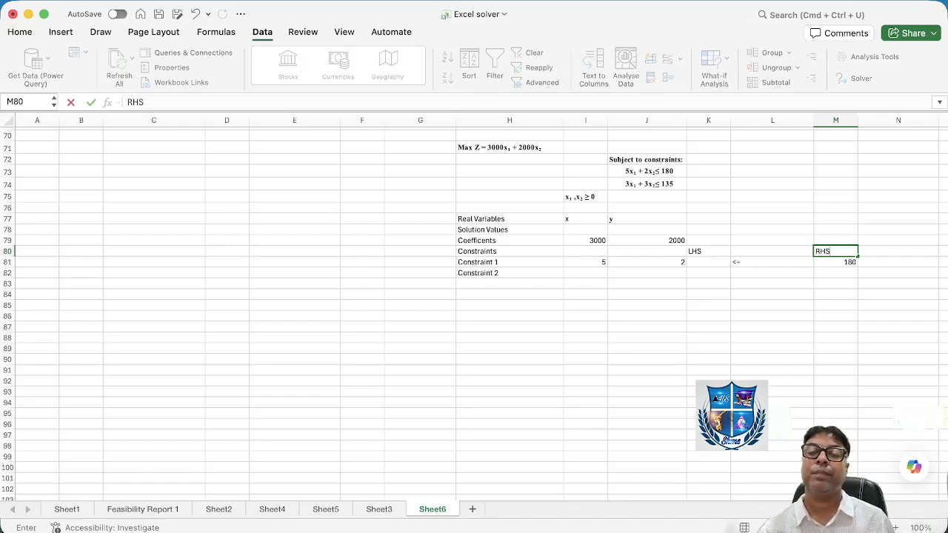
Step: Enter the Constraint 2 coefficients in row 82: 3 for x in I82 and 3 for y in J82
{"action": "left_click", "coordinate": [585, 273]}
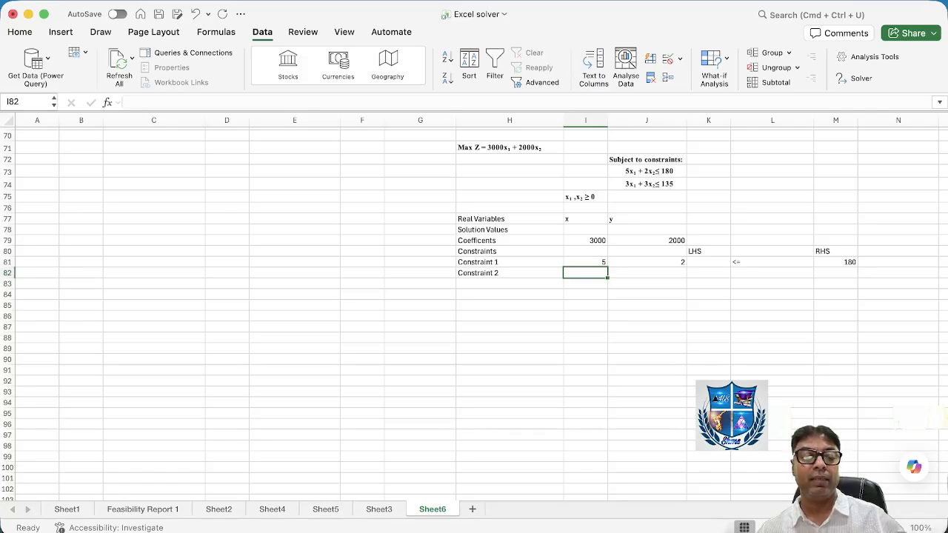
{"action": "type", "text": "3"}
{"action": "key", "text": "Tab"}
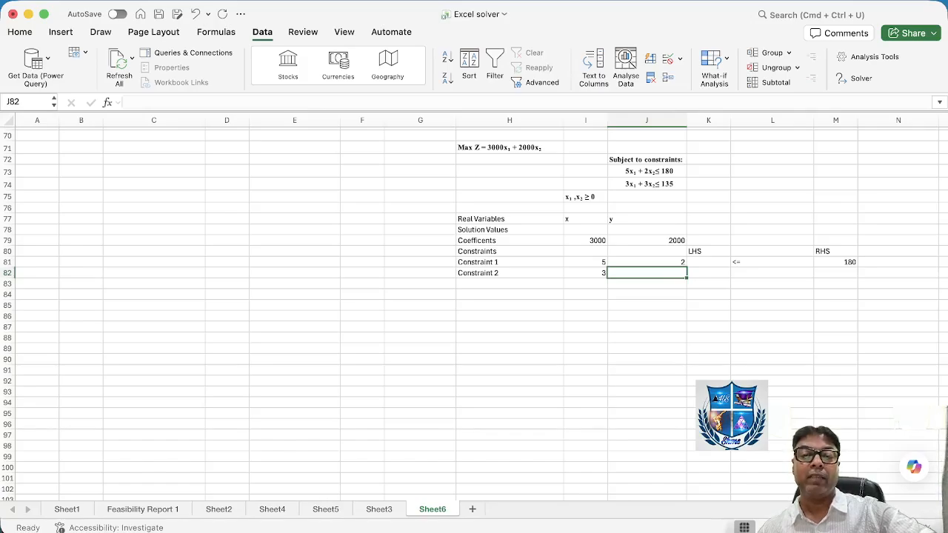
{"action": "type", "text": "3"}
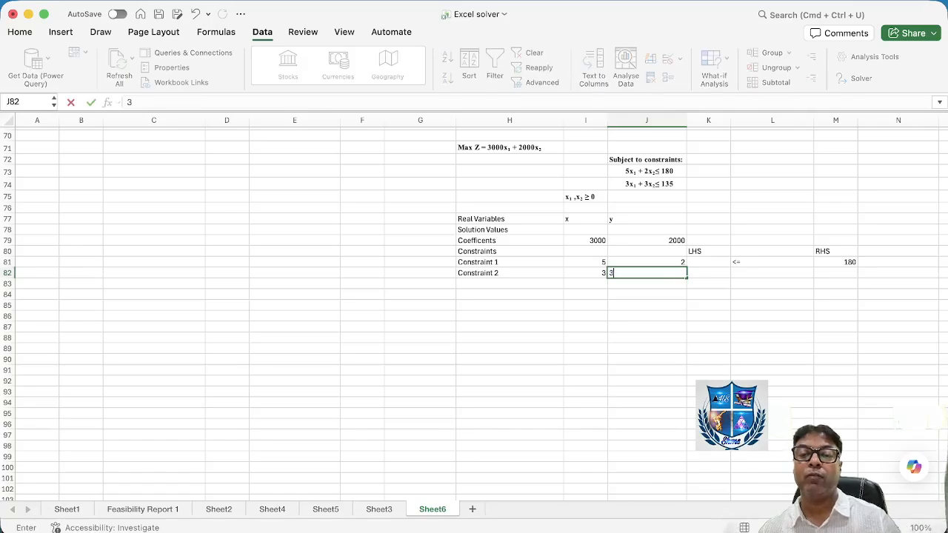
{"action": "key", "text": "Tab"}
Step: Complete the Constraint 2 row with the sign "<=" in L82 and the limit 135 in M82
{"action": "key", "text": "Tab"}
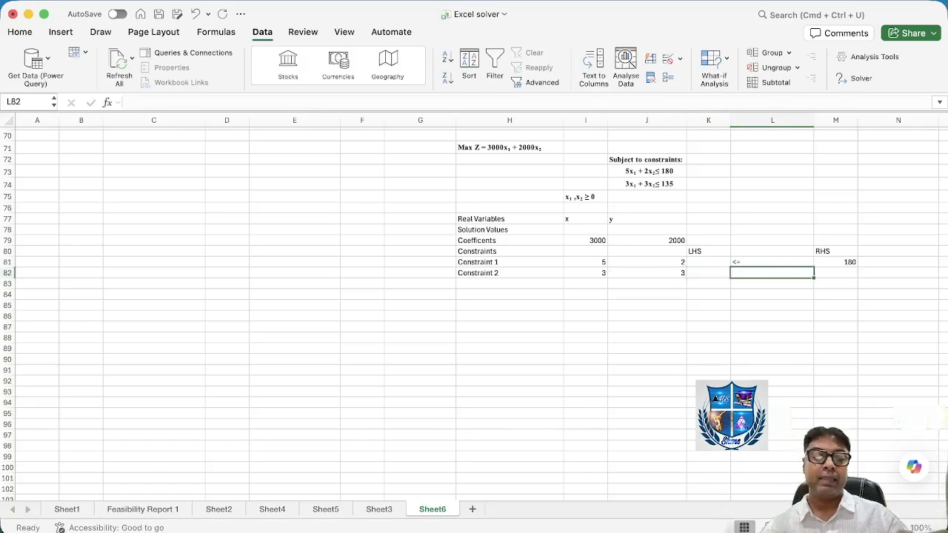
{"action": "type", "text": "<="}
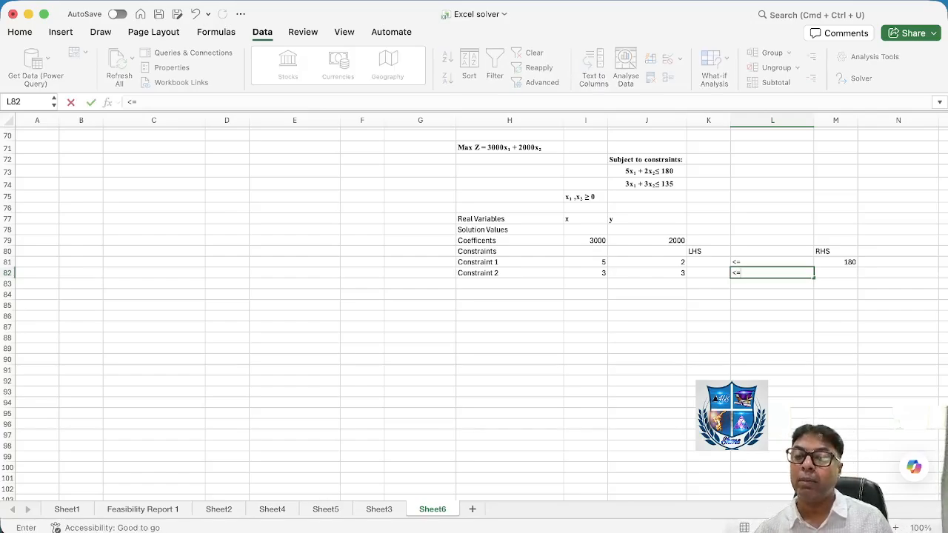
{"action": "key", "text": "Tab"}
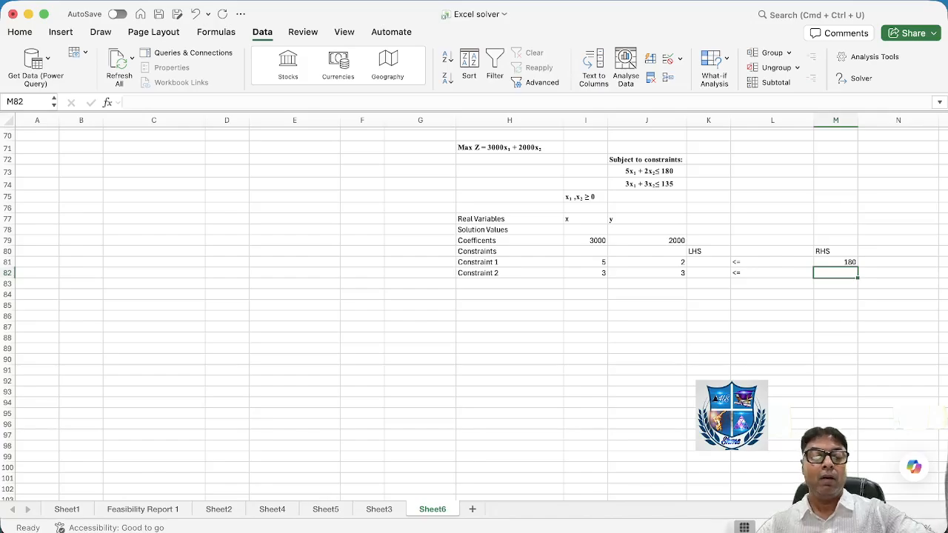
{"action": "type", "text": "135"}
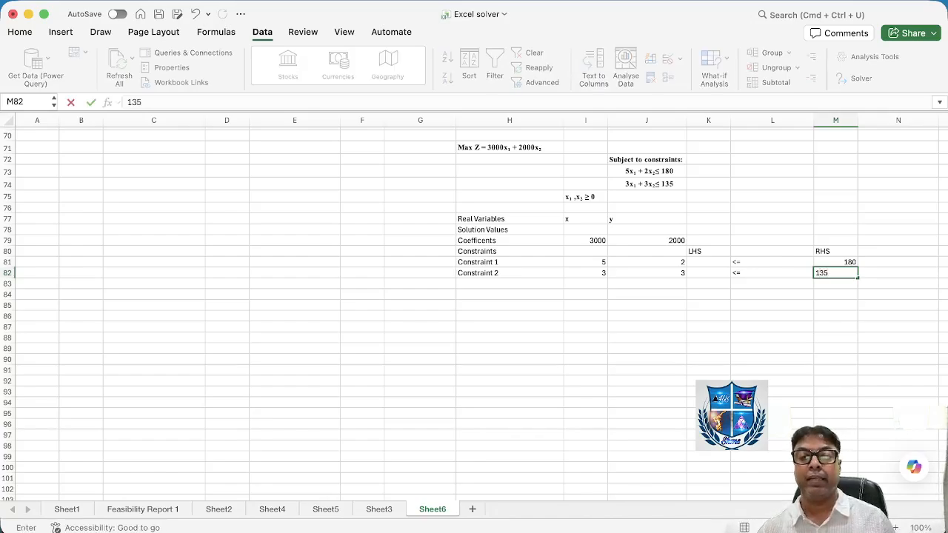
{"action": "key", "text": "Return"}
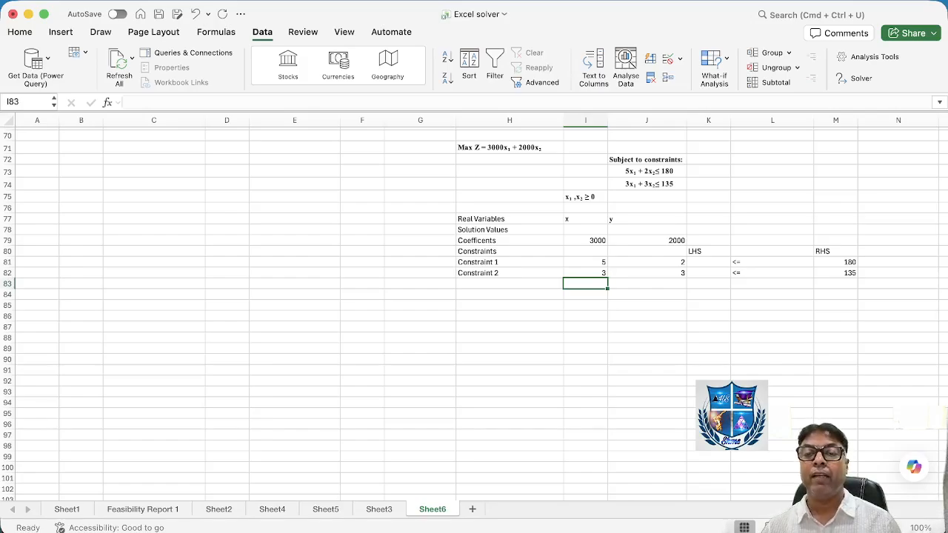
Step: Enter the label "Objective Value" in cell L77, on the same row as the variable names
{"action": "left_click", "coordinate": [771, 219]}
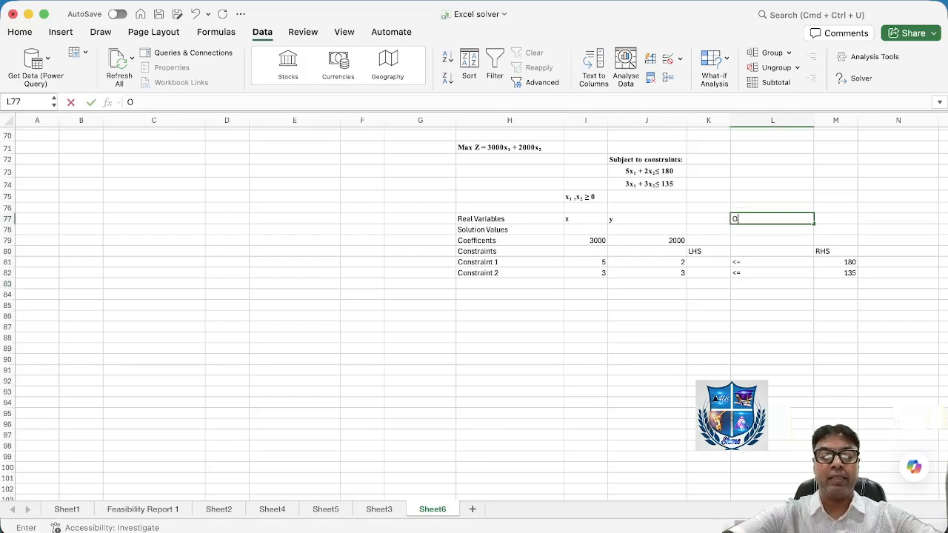
{"action": "type", "text": "Objective VAl"}
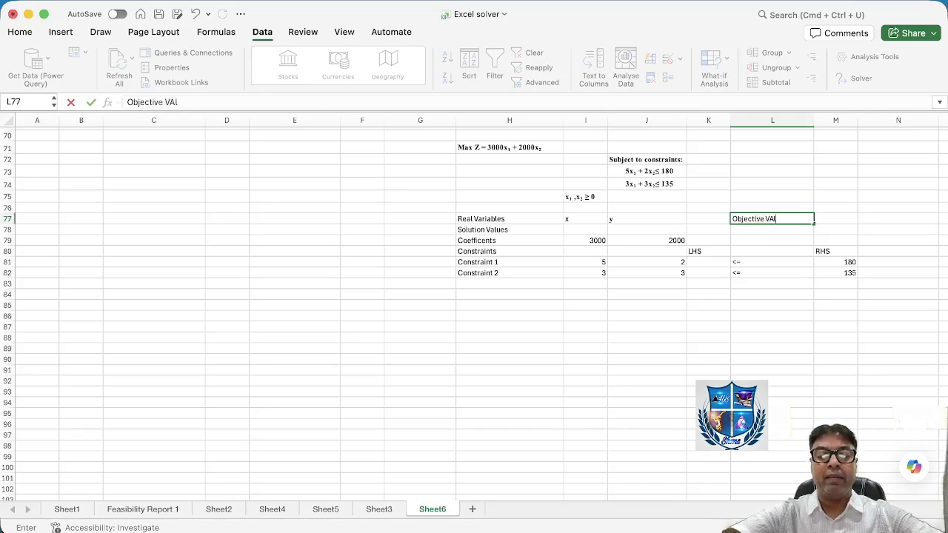
{"action": "type", "text": "ue"}
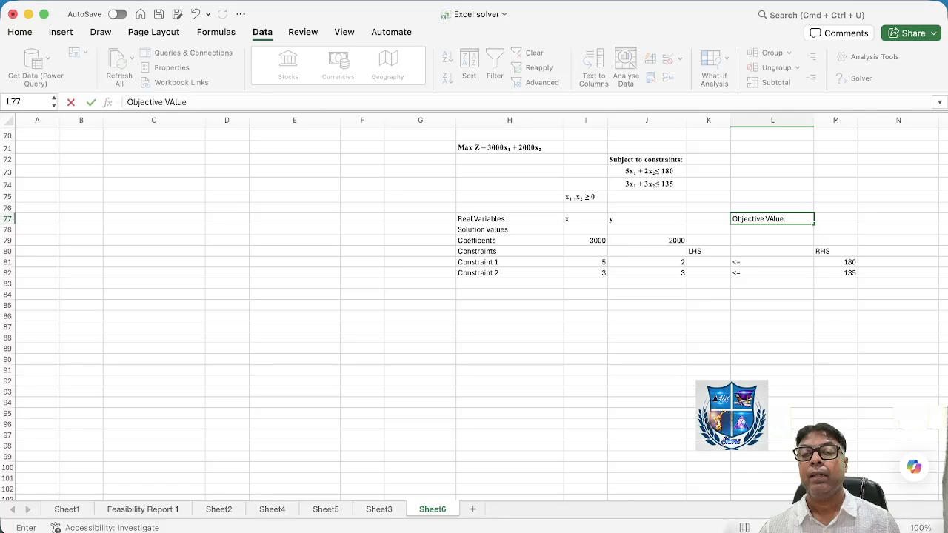
{"action": "key", "text": "Return"}
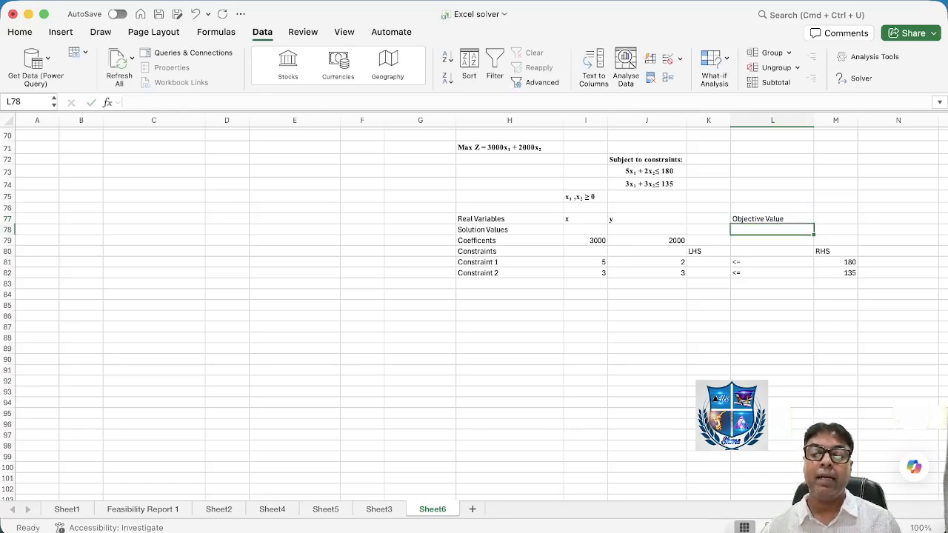
Step: Calculate the objective value in L78 with =SUMPRODUCT(I78:J78,I79:J79), multiplying the solution values by the coefficients
{"action": "type", "text": "="}
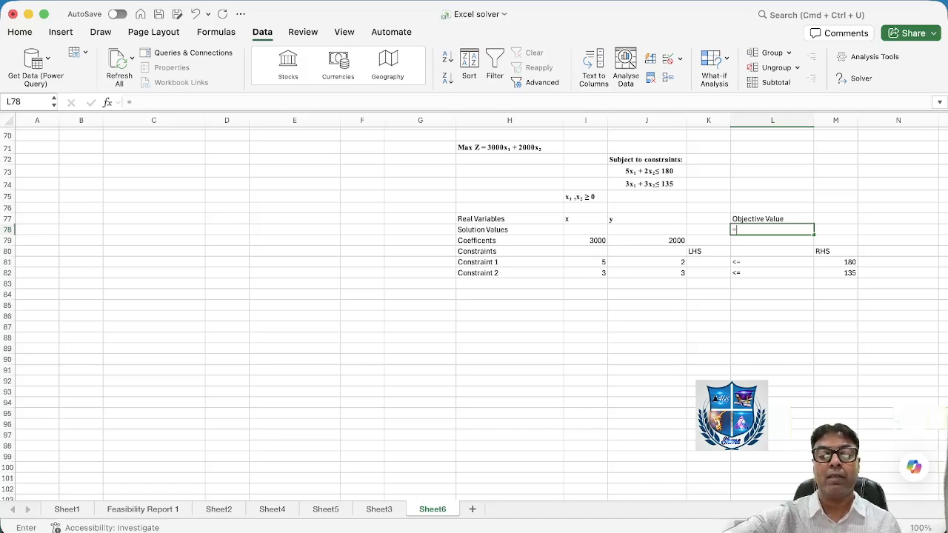
{"action": "type", "text": "sum"}
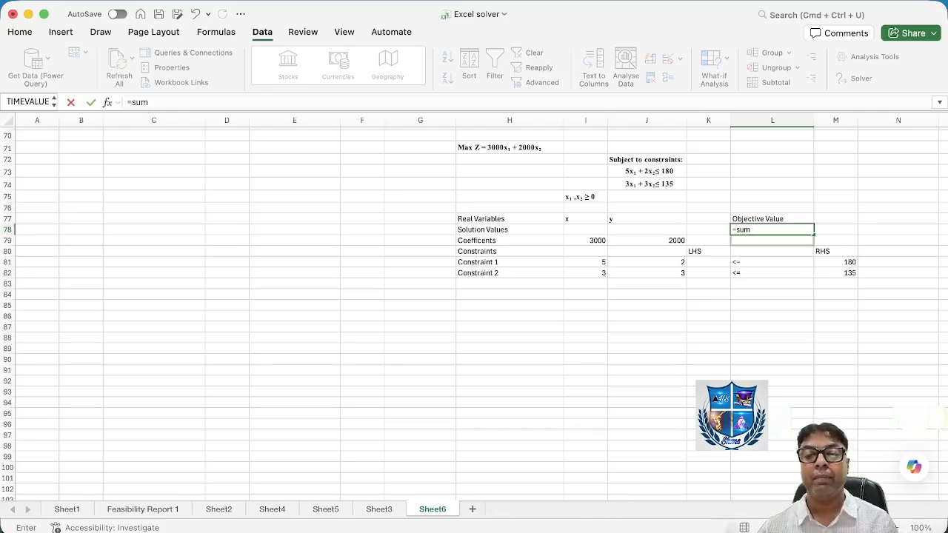
{"action": "type", "text": "p"}
{"action": "key", "text": "Tab"}
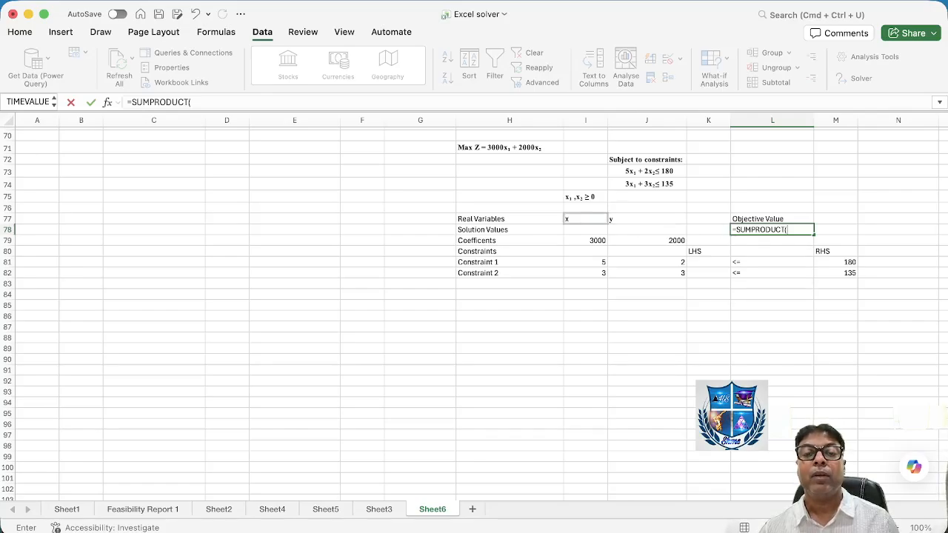
{"action": "left_click", "coordinate": [584, 229]}
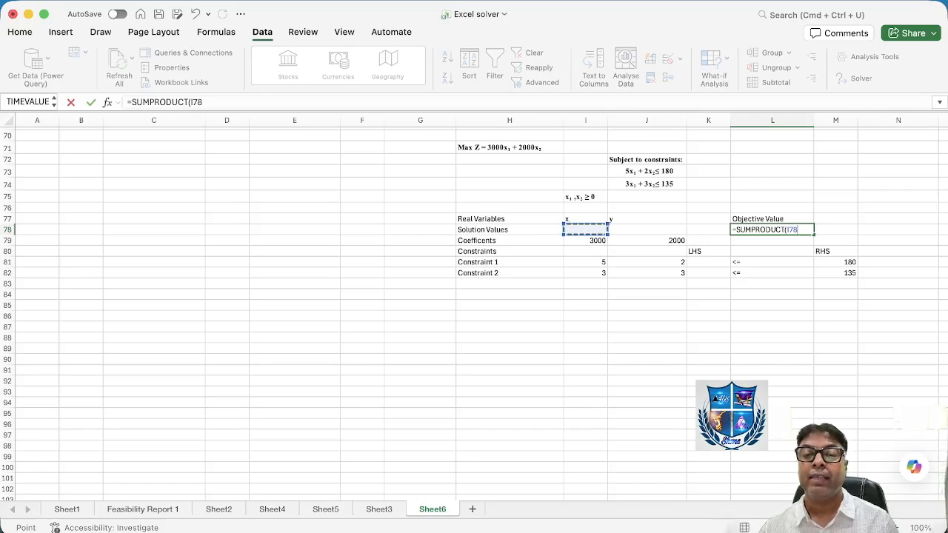
{"action": "key", "text": "shift+Right"}
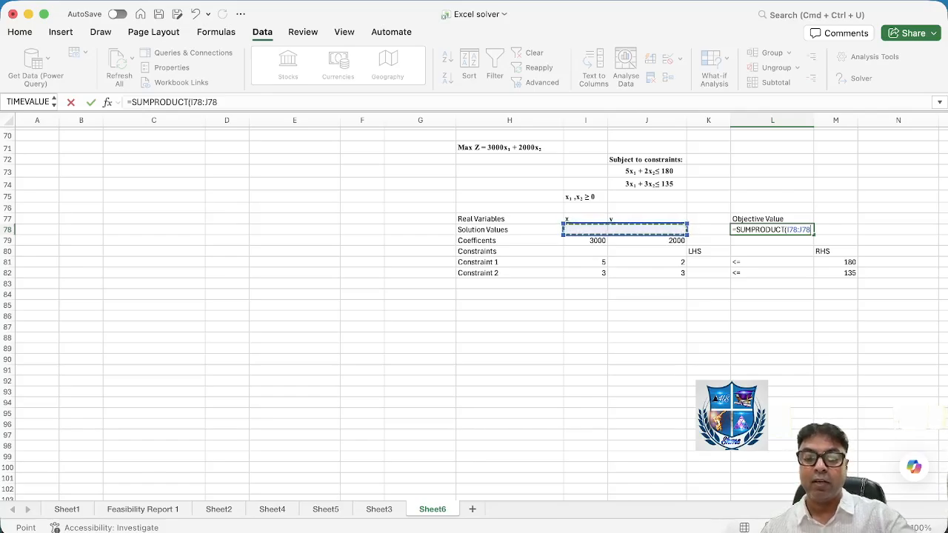
{"action": "type", "text": ","}
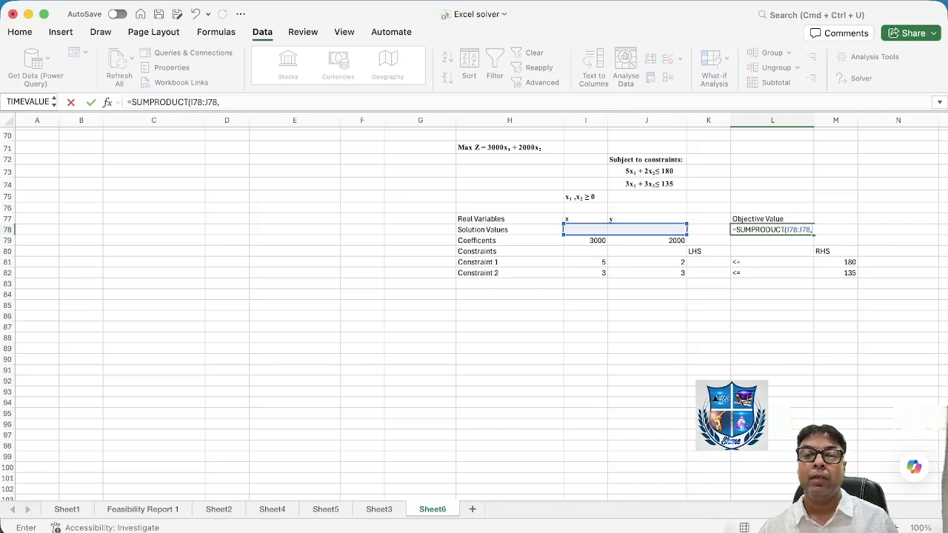
{"action": "left_click", "coordinate": [585, 241]}
{"action": "left_click_drag", "start_coordinate": [585, 241], "coordinate": [646, 241]}
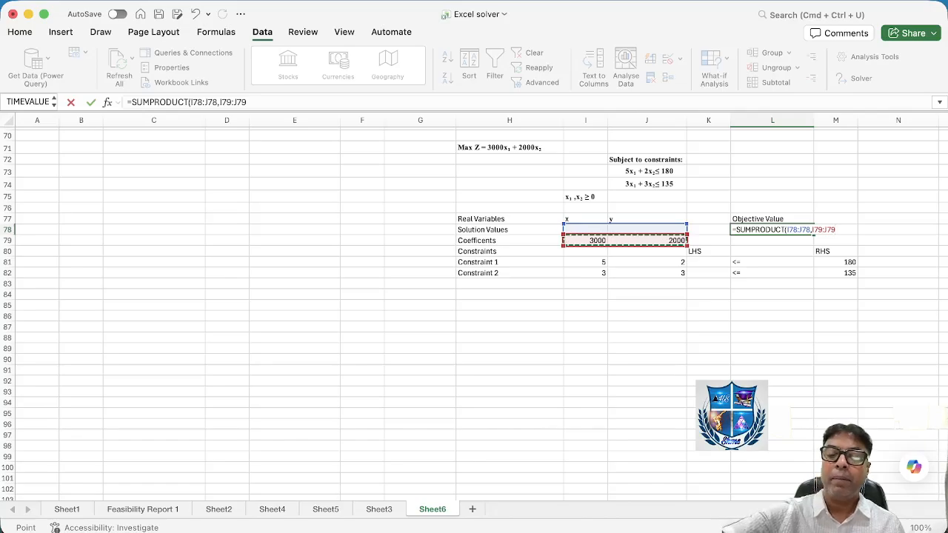
{"action": "type", "text": ")"}
{"action": "key", "text": "Return"}
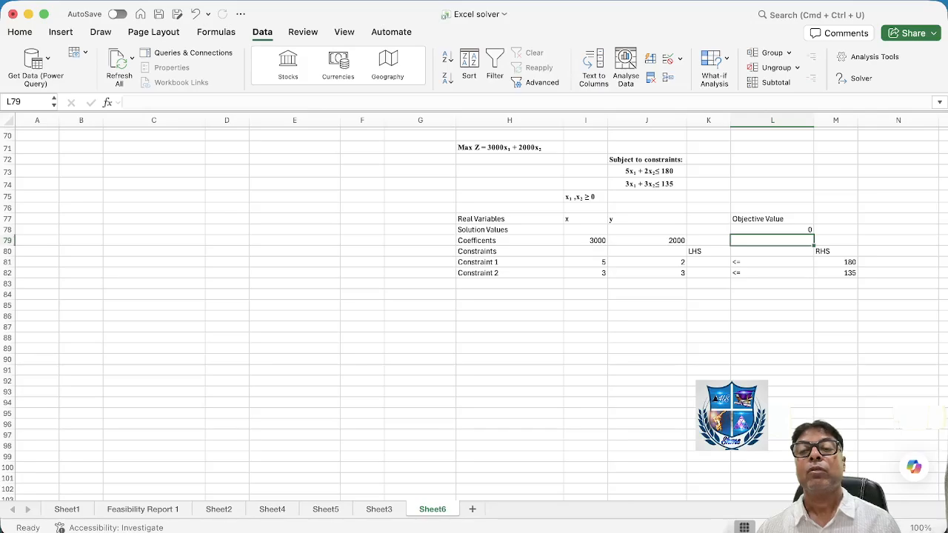
{"action": "left_click", "coordinate": [772, 229]}
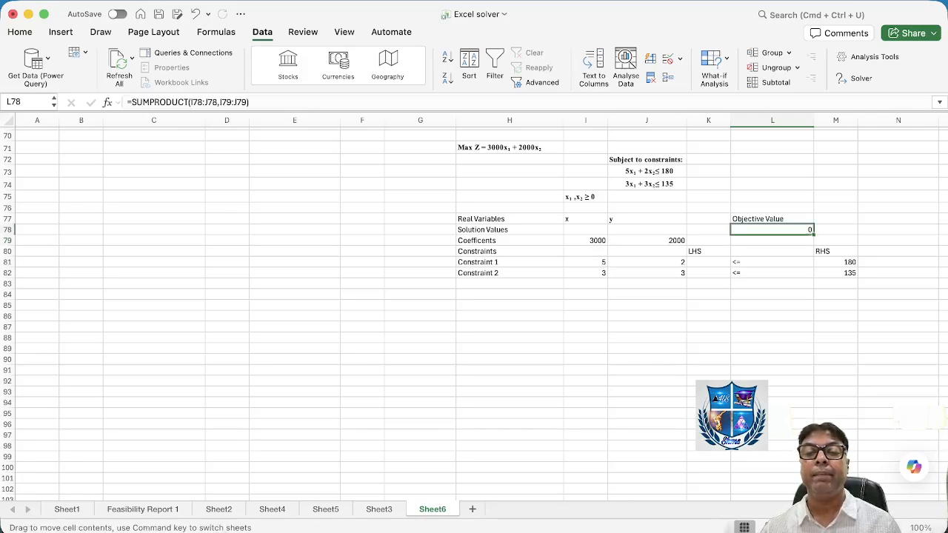
Step: Calculate the Constraint 1 left-hand side in K81 with =SUMPRODUCT(I78:J78,I81:J81), multiplying the solution values by that row's coefficients
{"action": "left_click", "coordinate": [772, 241]}
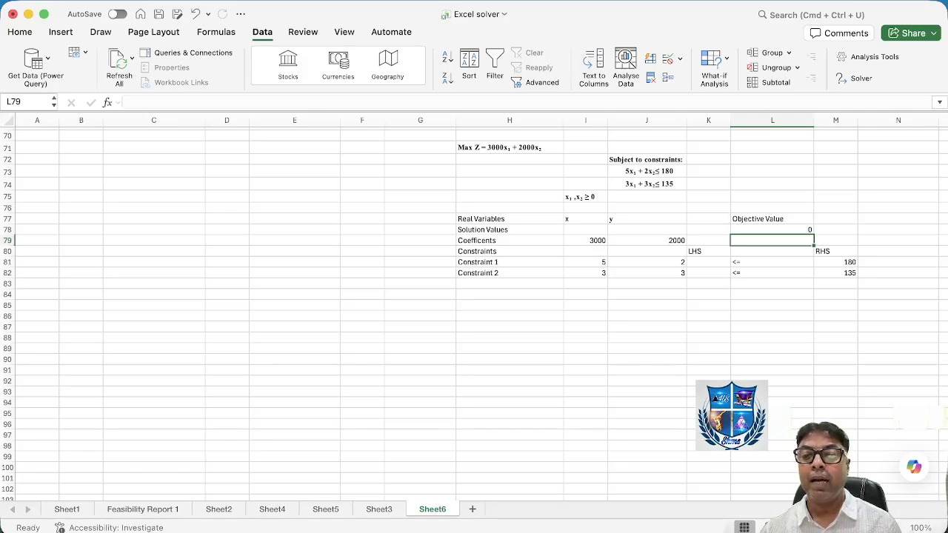
{"action": "left_click", "coordinate": [709, 262]}
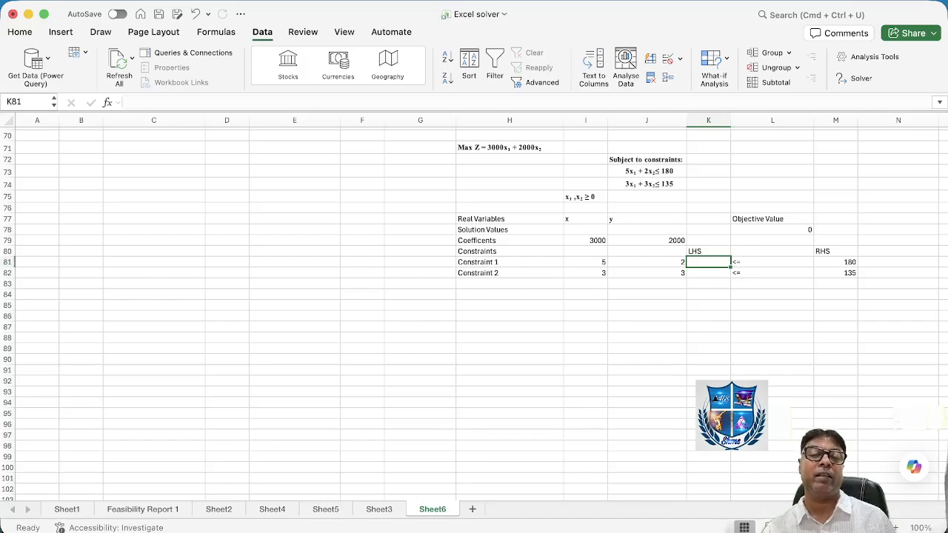
{"action": "type", "text": "=s"}
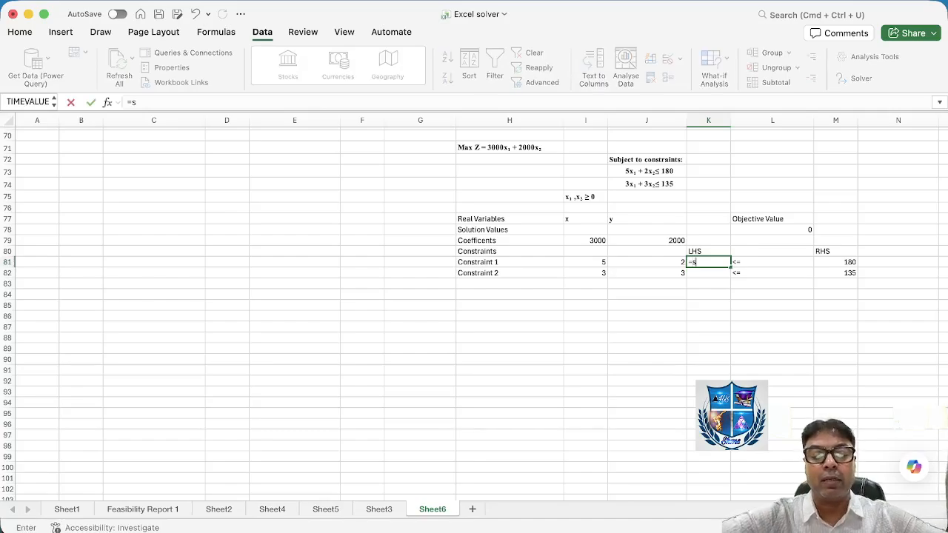
{"action": "type", "text": "um"}
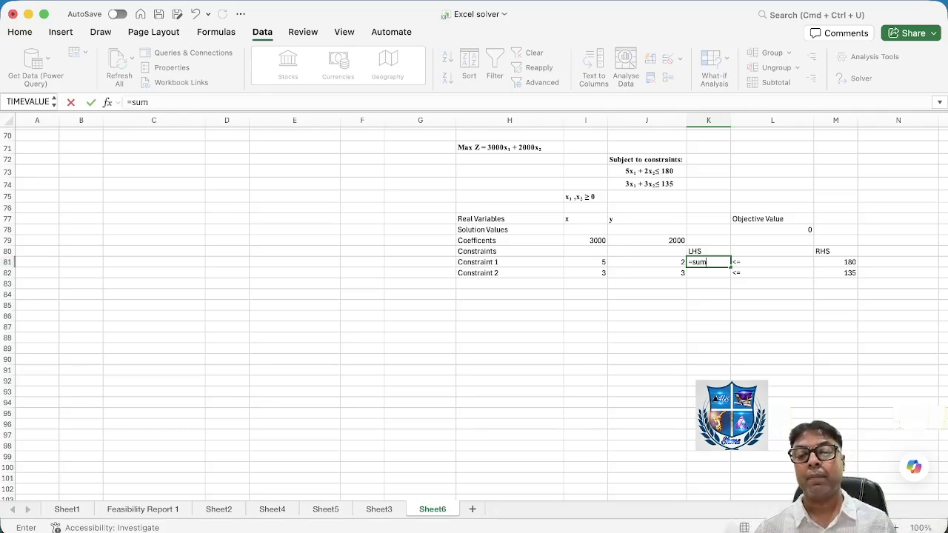
{"action": "left_click", "coordinate": [740, 348]}
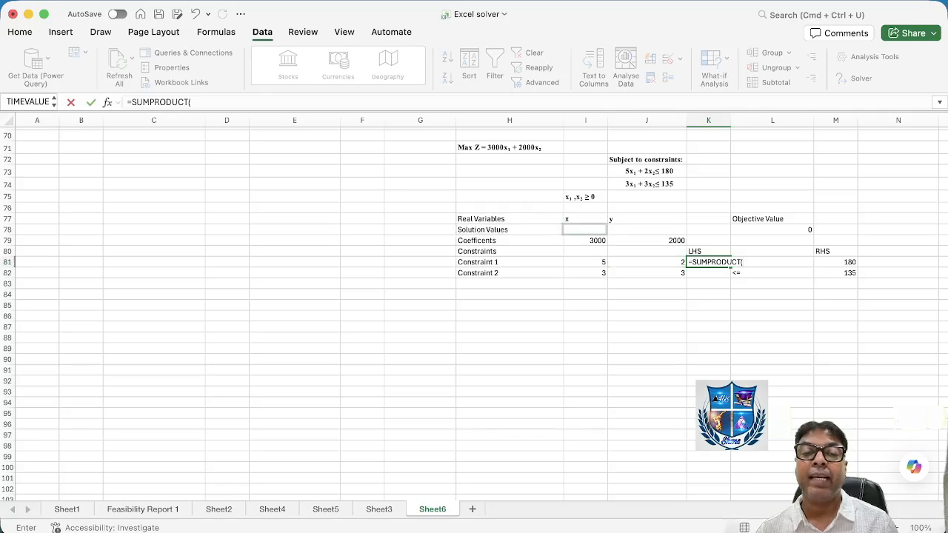
{"action": "left_click", "coordinate": [585, 229]}
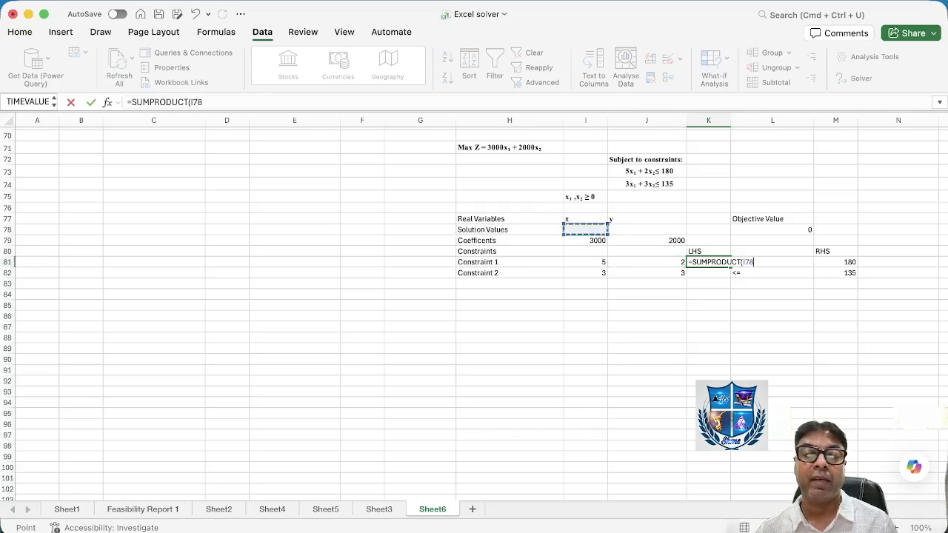
{"action": "left_click_drag", "start_coordinate": [584, 230], "coordinate": [646, 229]}
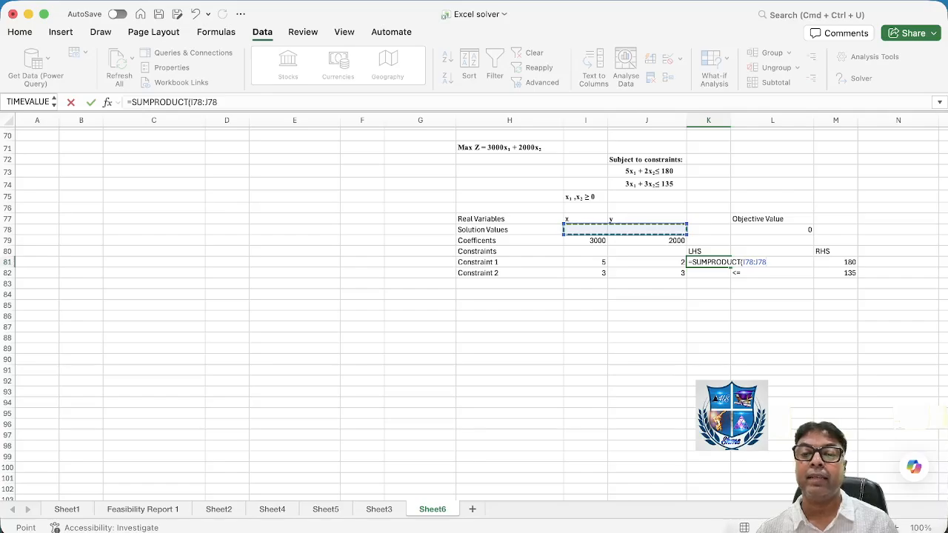
{"action": "type", "text": ","}
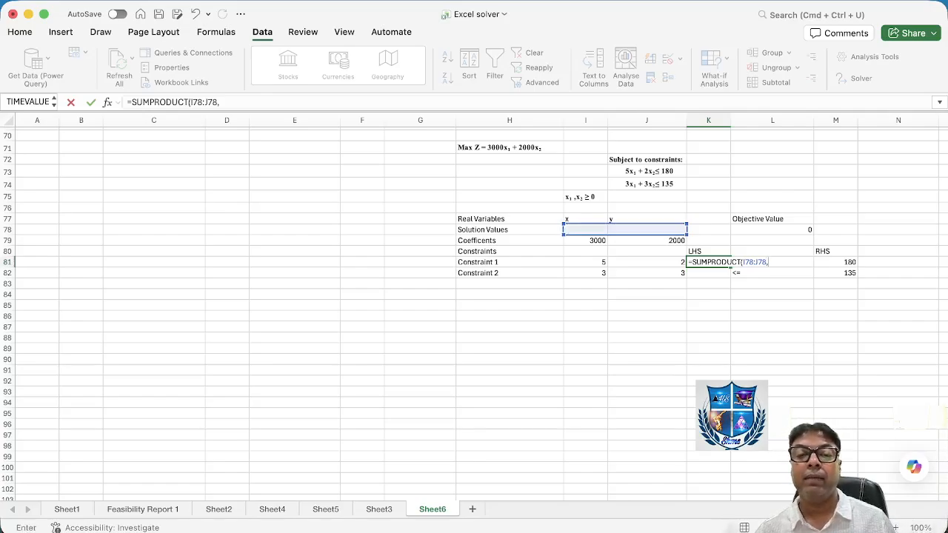
{"action": "left_click_drag", "start_coordinate": [585, 262], "coordinate": [666, 262]}
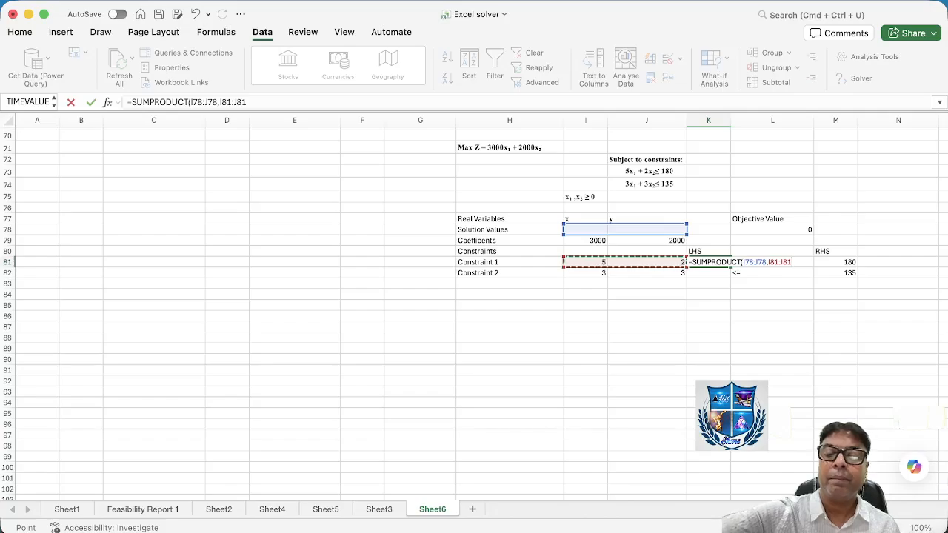
{"action": "type", "text": ")"}
{"action": "key", "text": "Return"}
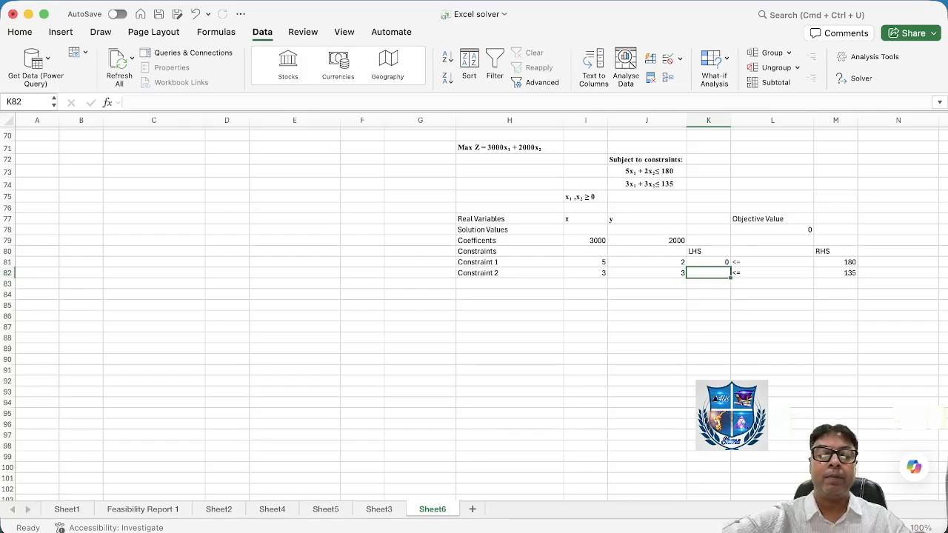
Step: Calculate the Constraint 2 left-hand side in K82 with =SUMPRODUCT(I78:J78,I82:J82)
{"action": "type", "text": "=sum"}
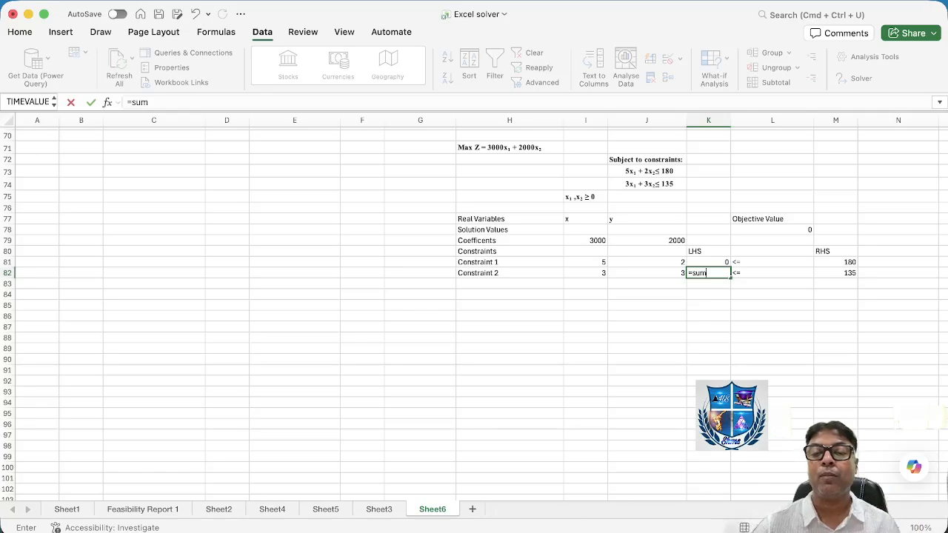
{"action": "left_click", "coordinate": [708, 359]}
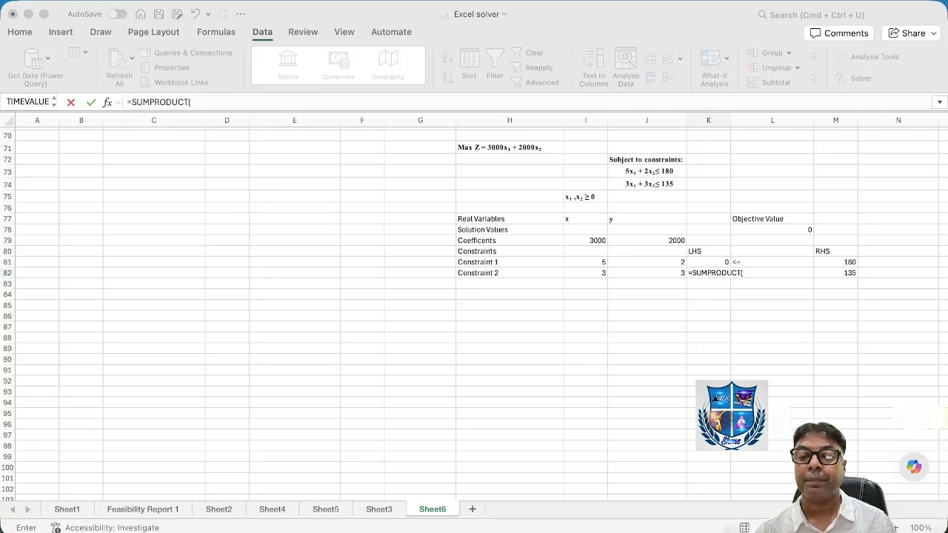
{"action": "left_click", "coordinate": [772, 346]}
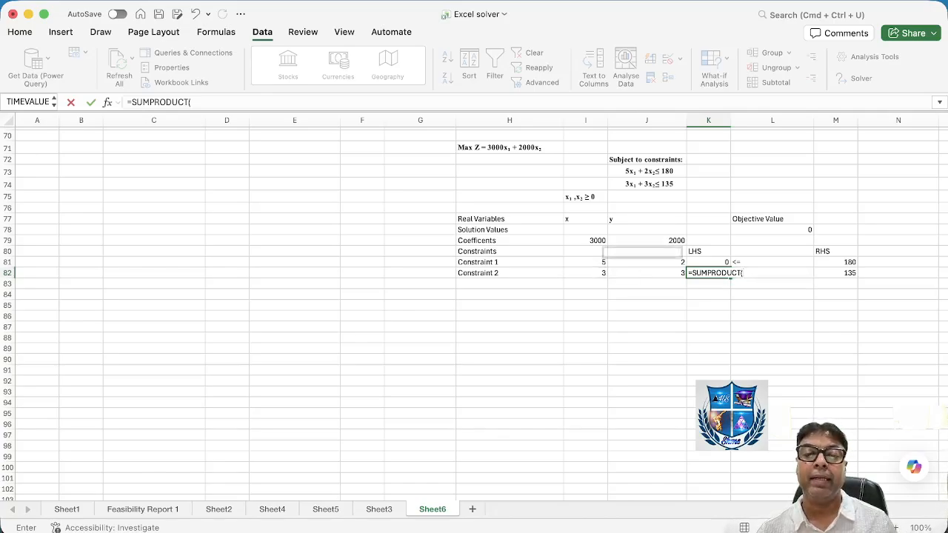
{"action": "left_click_drag", "start_coordinate": [585, 230], "coordinate": [647, 230]}
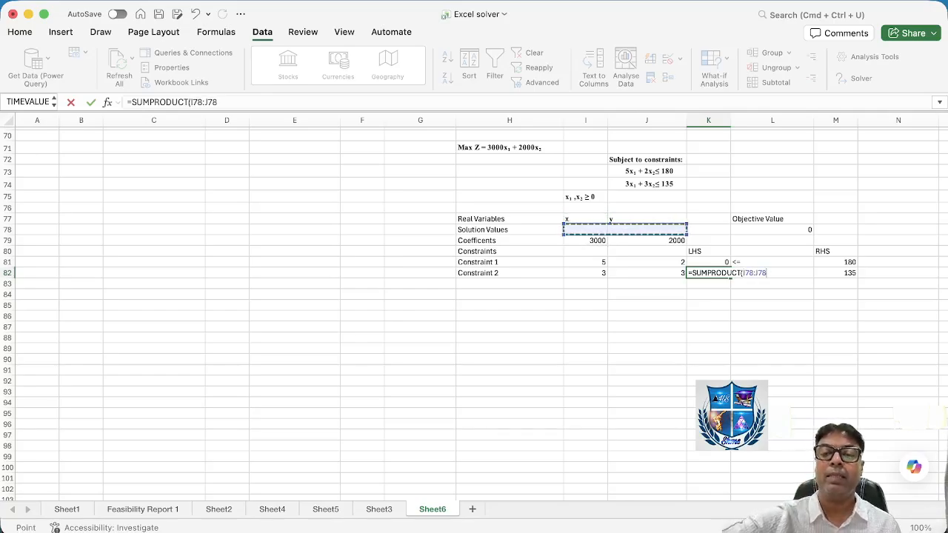
{"action": "type", "text": ","}
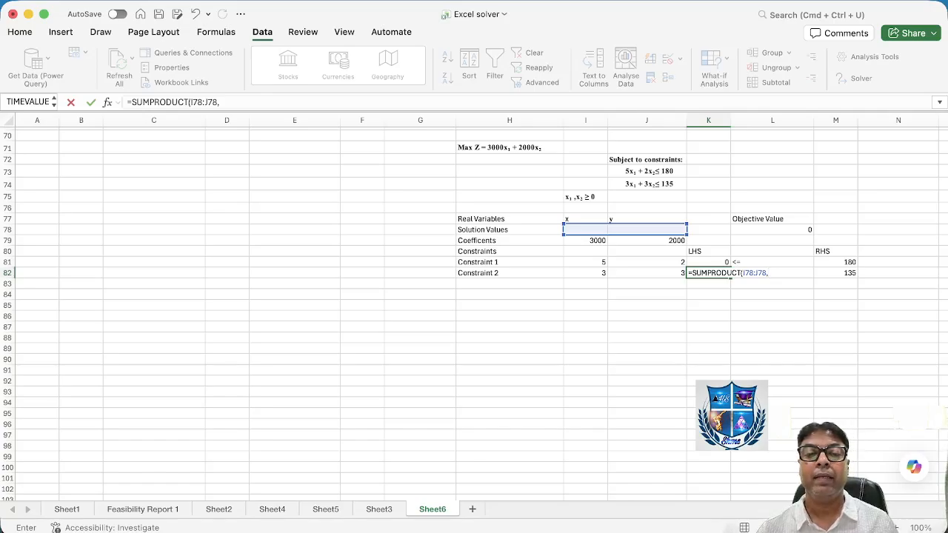
{"action": "left_click_drag", "start_coordinate": [585, 272], "coordinate": [666, 273]}
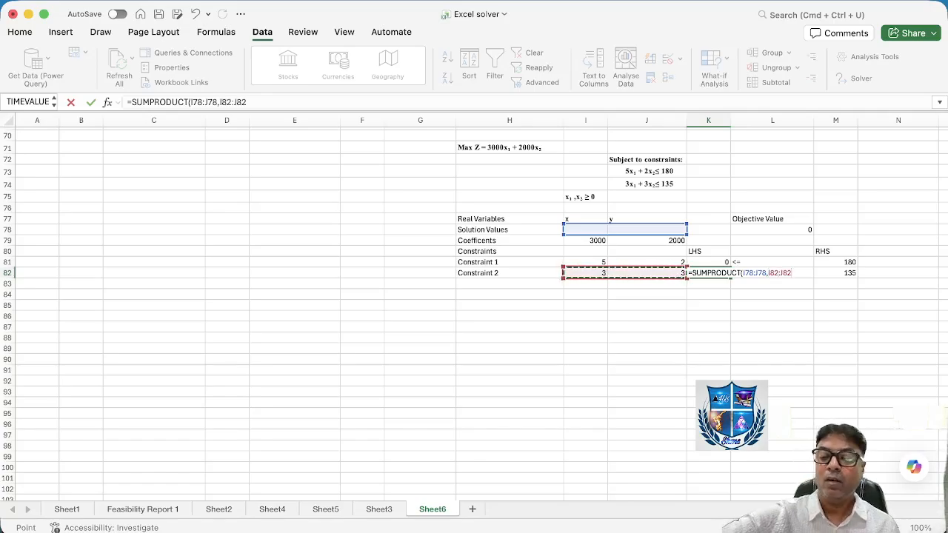
{"action": "type", "text": ")"}
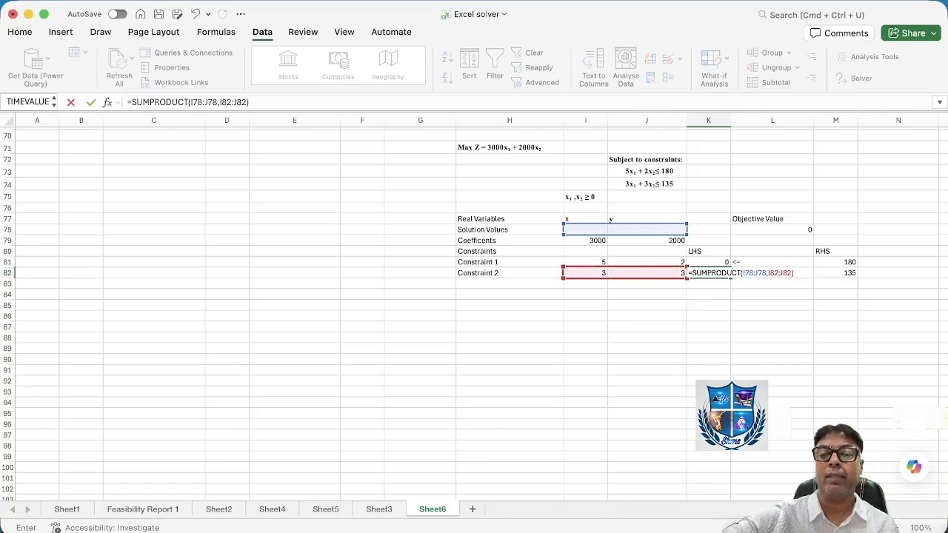
{"action": "key", "text": "Return"}
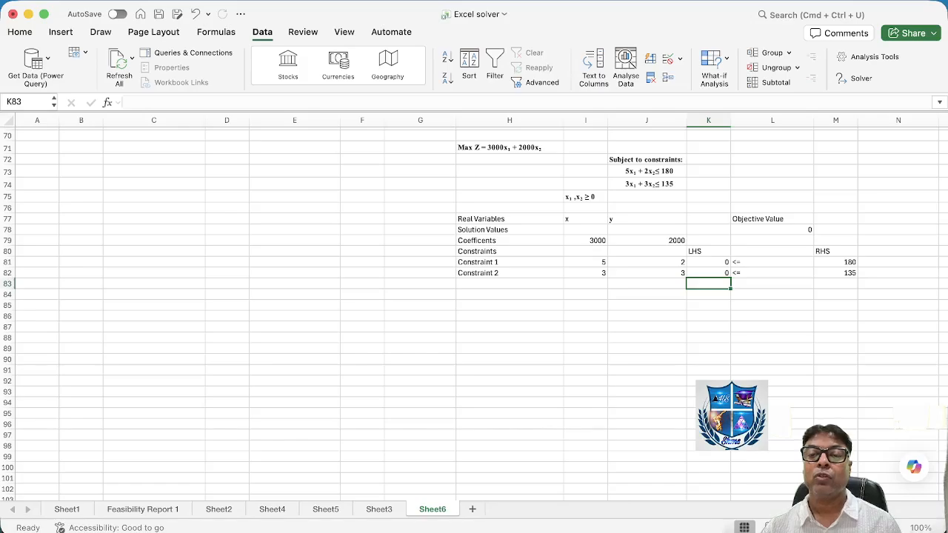
{"action": "left_click", "coordinate": [772, 230]}
{"action": "left_click", "coordinate": [854, 79]}
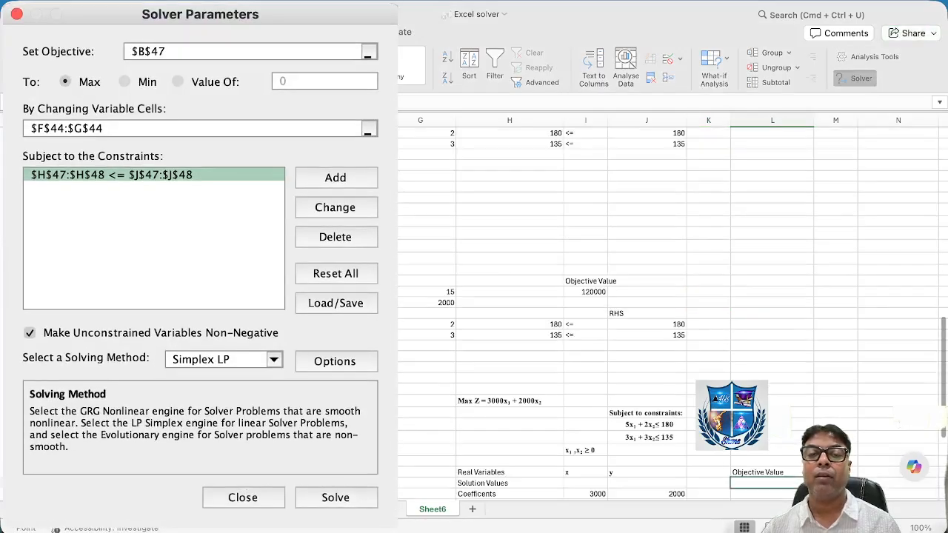
{"action": "left_click", "coordinate": [16, 14]}
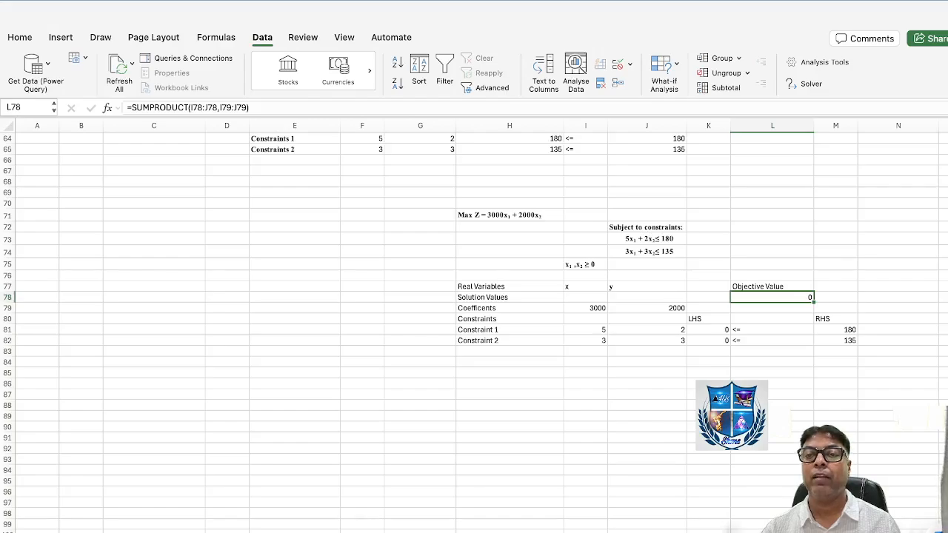
Step: Open Solver and set its objective to the objective value cell L78
{"action": "left_click", "coordinate": [811, 84]}
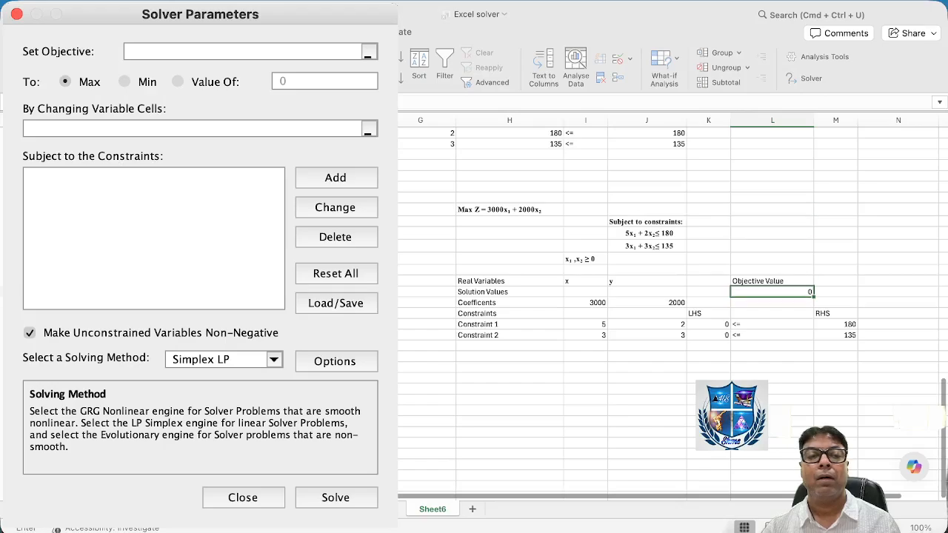
{"action": "left_click", "coordinate": [773, 292]}
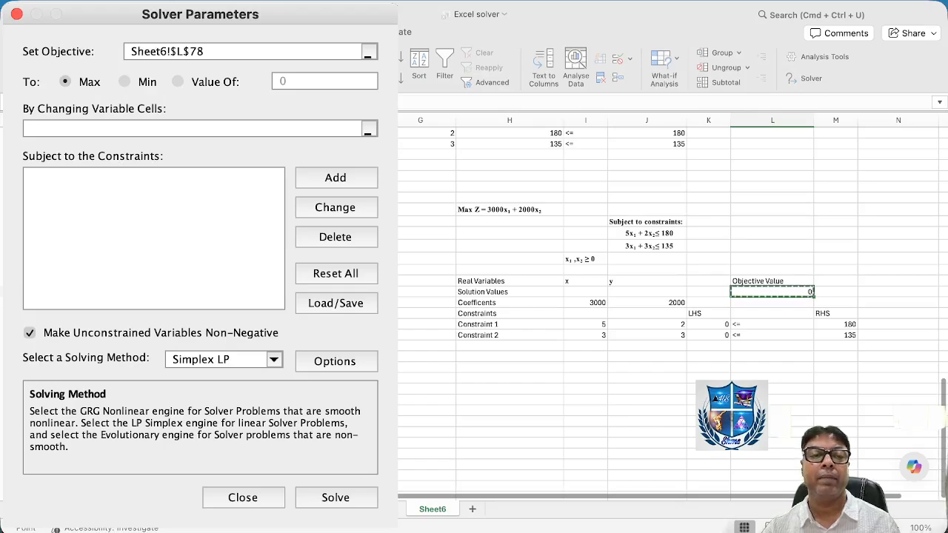
{"action": "left_click", "coordinate": [772, 313]}
{"action": "left_click", "coordinate": [772, 291]}
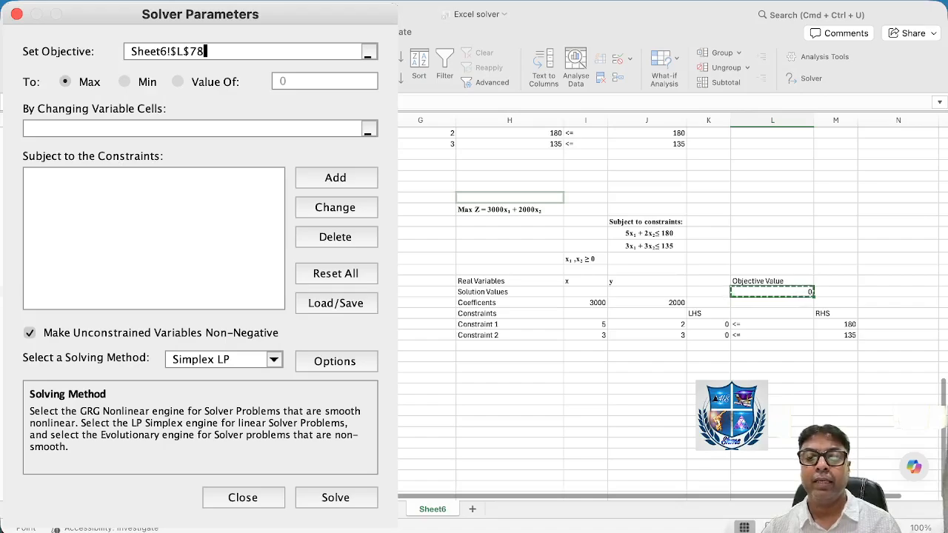
{"action": "left_click", "coordinate": [584, 292]}
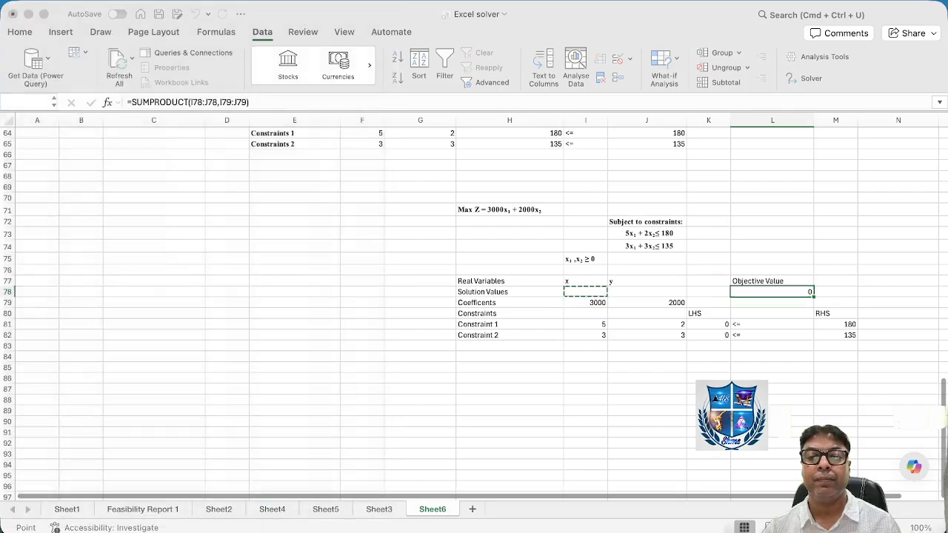
{"action": "left_click_drag", "start_coordinate": [585, 292], "coordinate": [646, 292]}
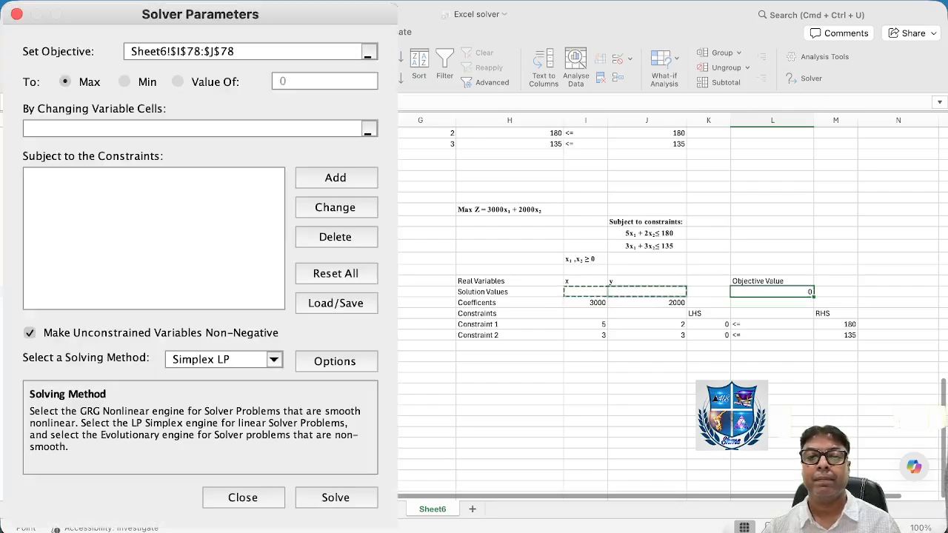
{"action": "double_click", "coordinate": [182, 51]}
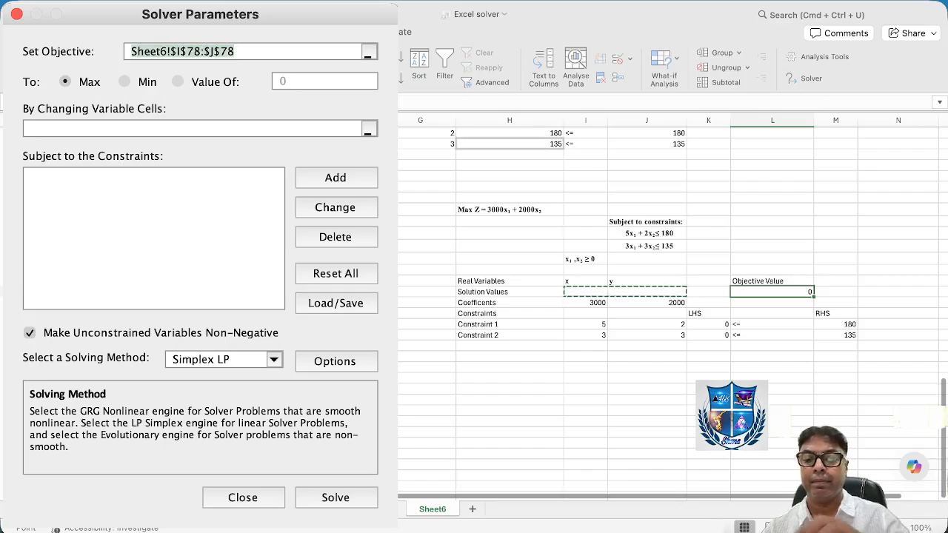
{"action": "key", "text": "BackSpace"}
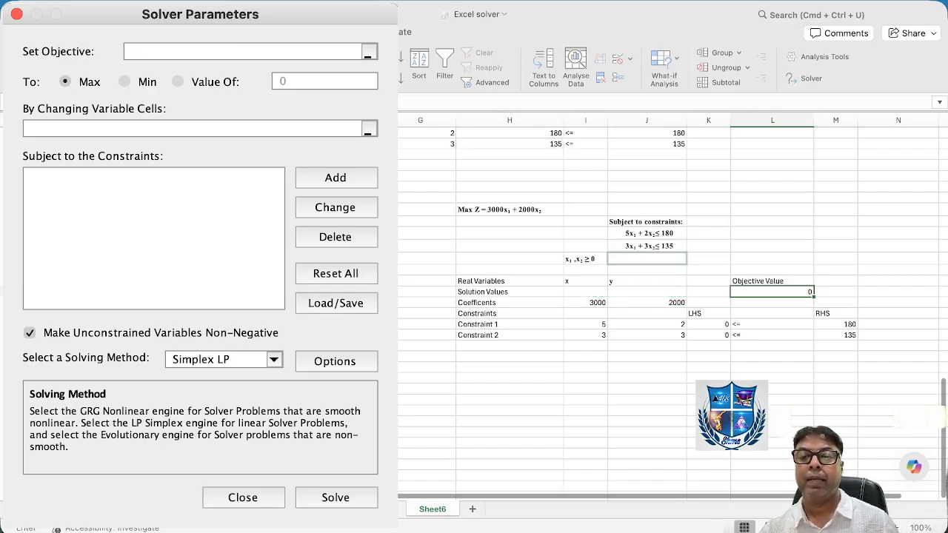
{"action": "left_click", "coordinate": [773, 291]}
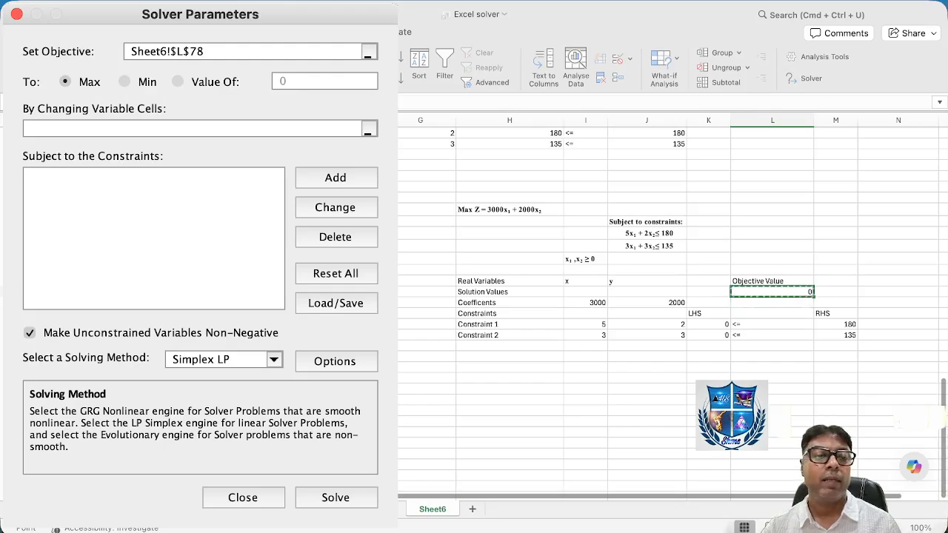
Step: Set the Solver objective to Max and the changing variable cells to I78:J78, the solution values of x and y
{"action": "left_click", "coordinate": [148, 129]}
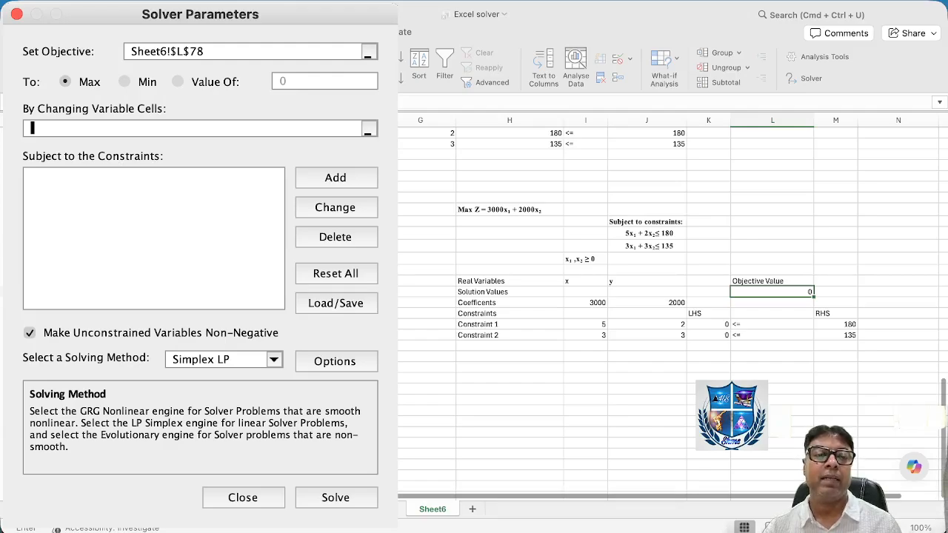
{"action": "left_click", "coordinate": [124, 81]}
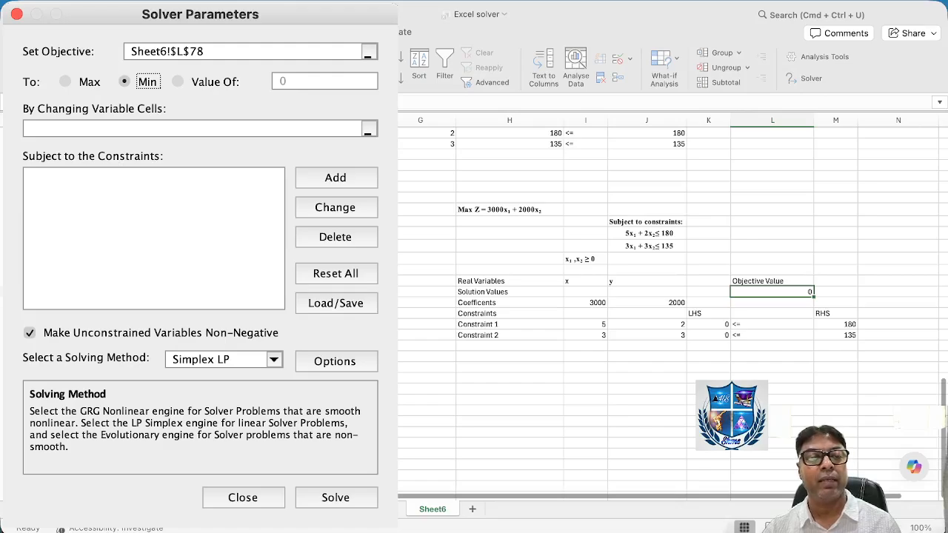
{"action": "left_click", "coordinate": [65, 81]}
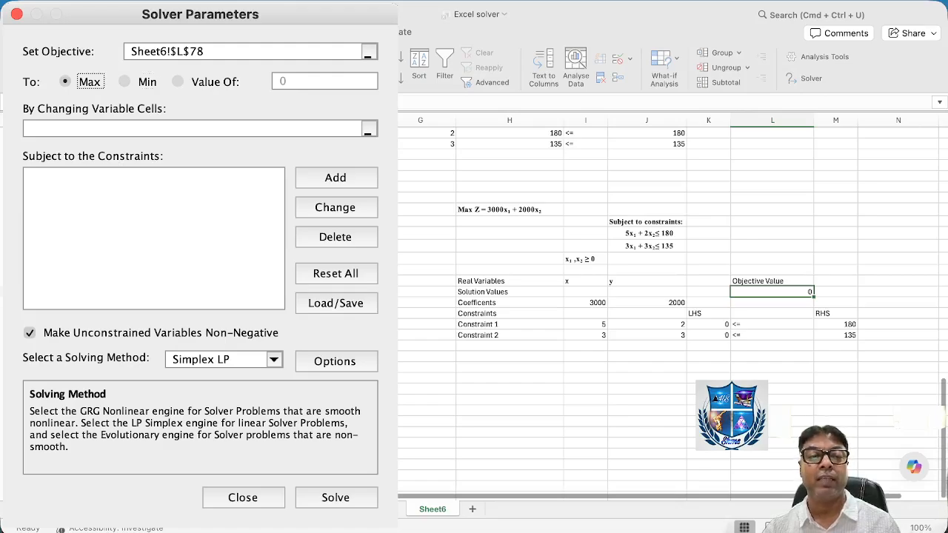
{"action": "left_click", "coordinate": [191, 128]}
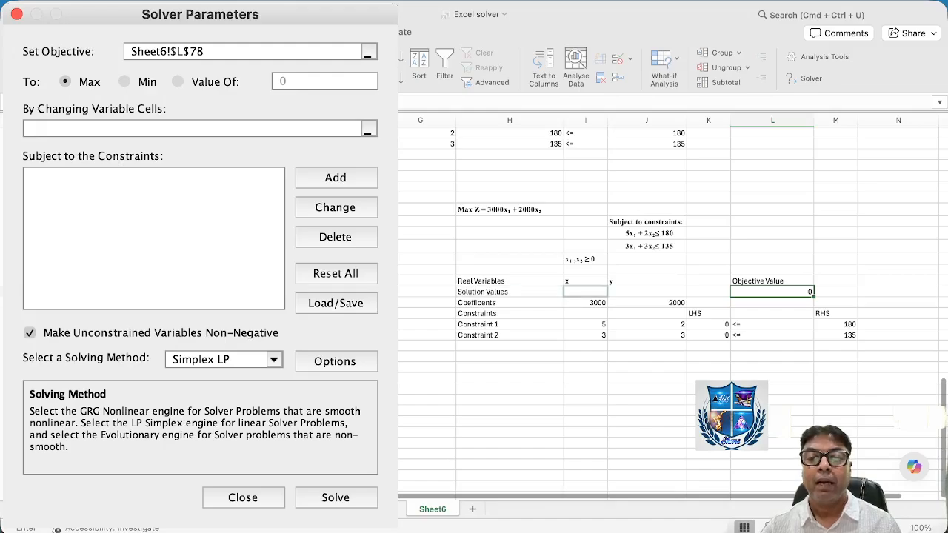
{"action": "left_click", "coordinate": [585, 292]}
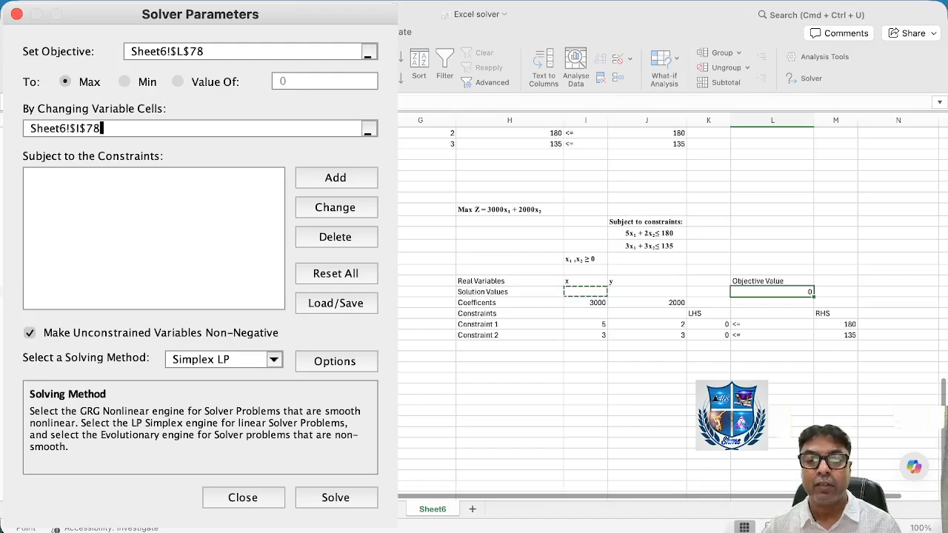
{"action": "left_click_drag", "start_coordinate": [585, 292], "coordinate": [646, 292]}
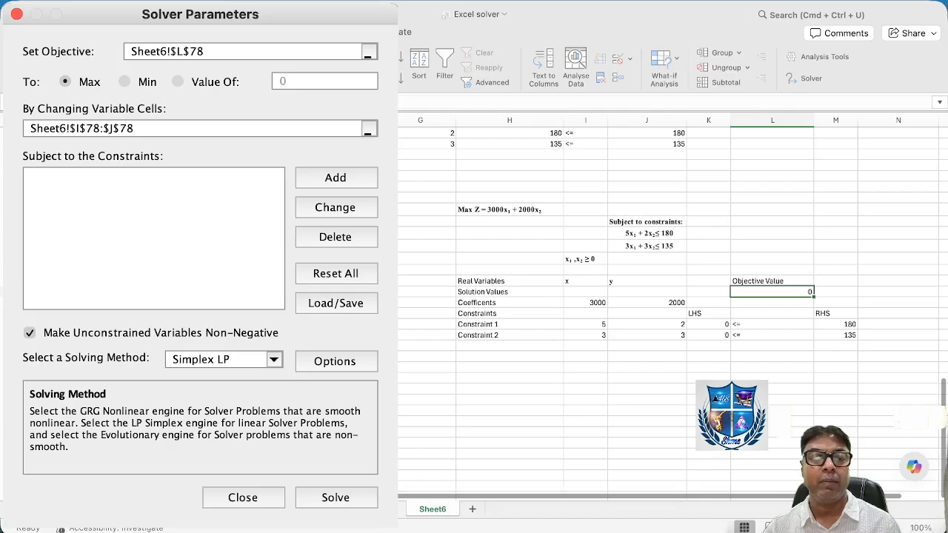
Step: Add the Solver constraint K81:K82 <= M81:M82, limiting both constraints' left-hand sides to their right-hand sides
{"action": "left_click", "coordinate": [336, 177]}
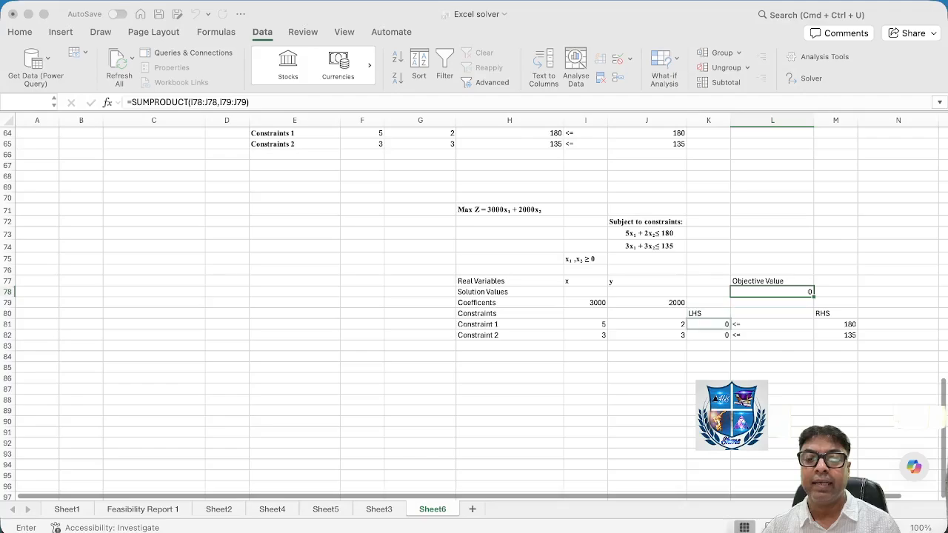
{"action": "left_click_drag", "start_coordinate": [709, 324], "coordinate": [708, 334]}
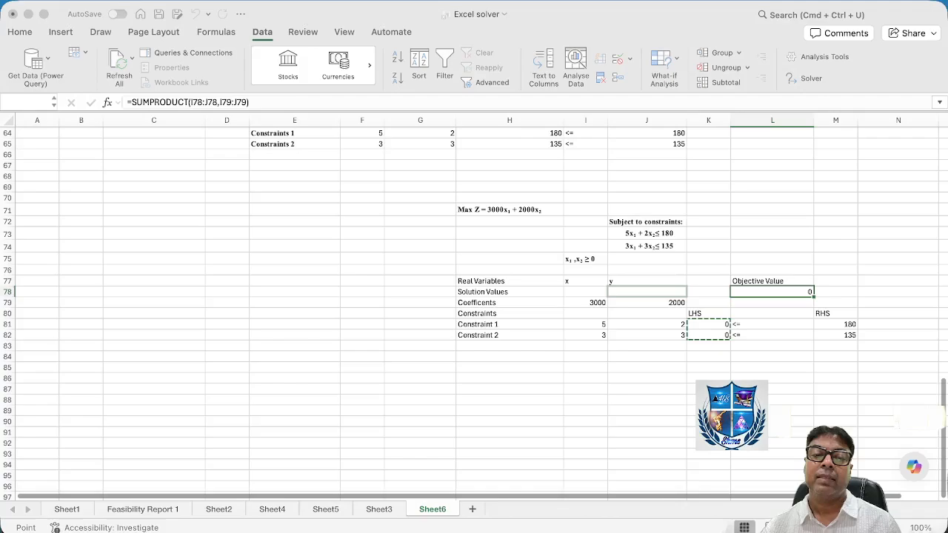
{"action": "left_click", "coordinate": [646, 291]}
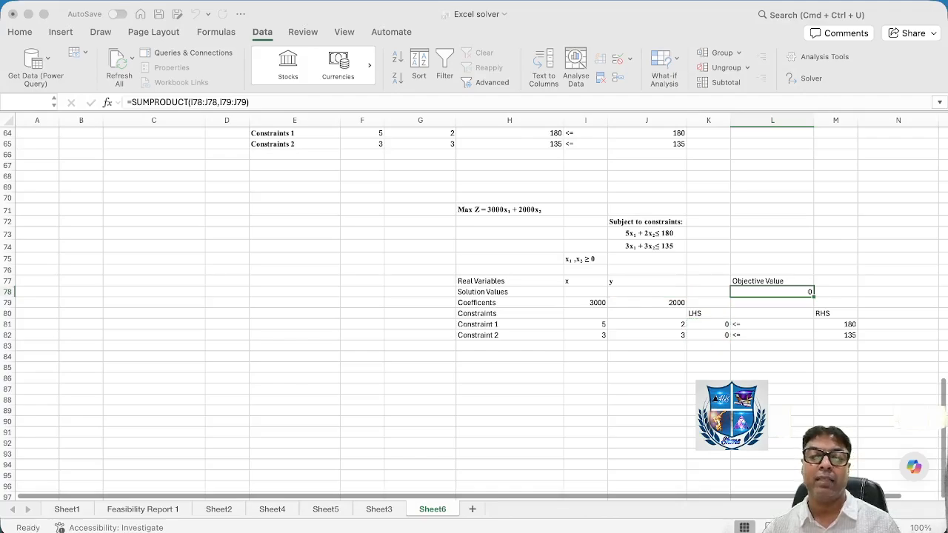
{"action": "left_click", "coordinate": [646, 291]}
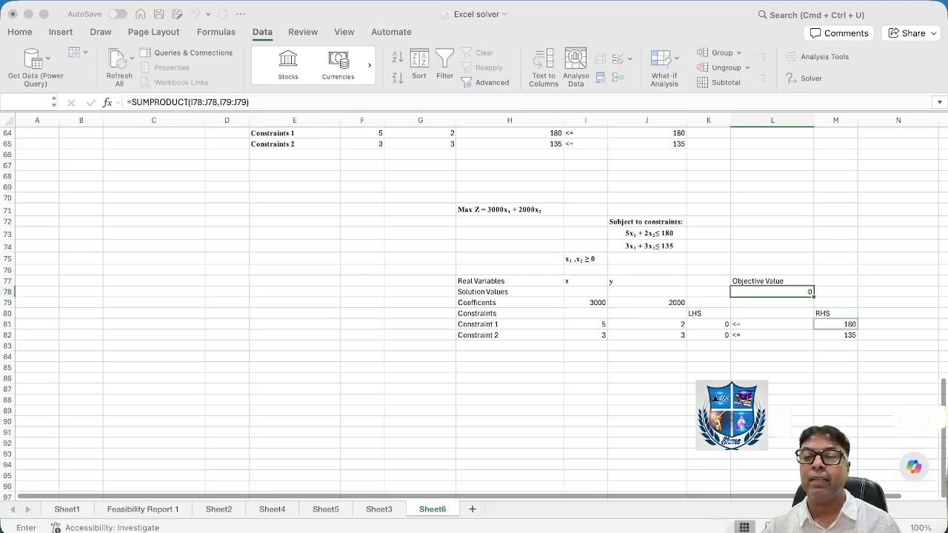
{"action": "left_click", "coordinate": [835, 325]}
{"action": "left_click_drag", "start_coordinate": [835, 325], "coordinate": [835, 335]}
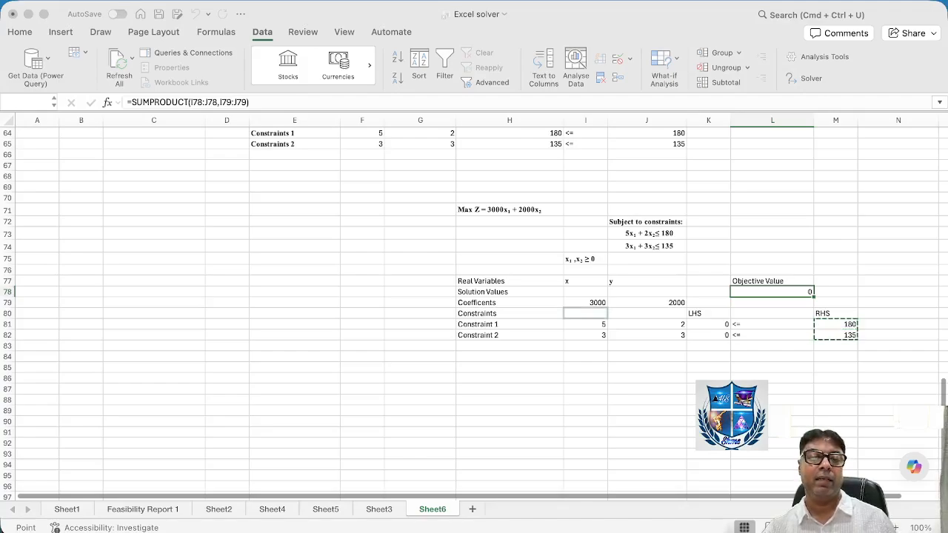
{"action": "key", "text": "Return"}
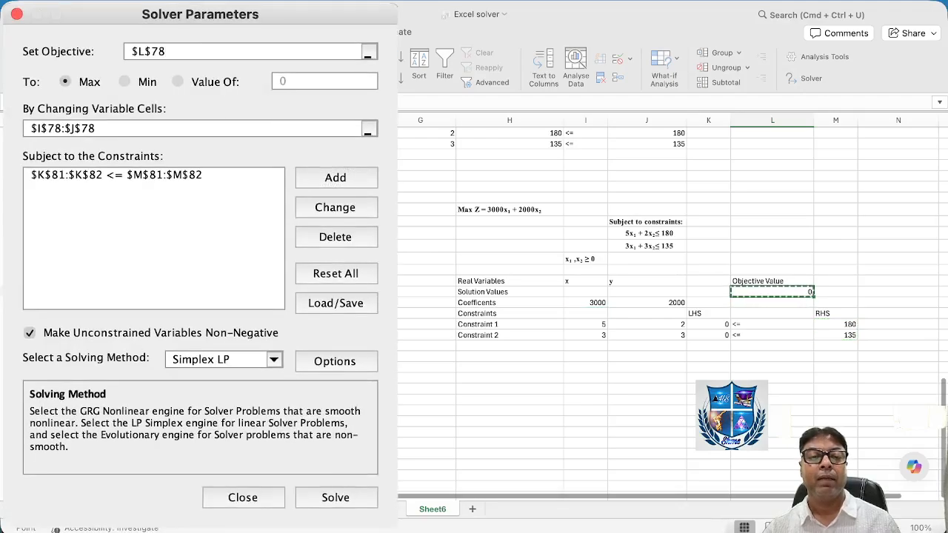
Step: Keep unconstrained variables non-negative with Simplex LP as the solving method, and solve the model
{"action": "left_click", "coordinate": [30, 333]}
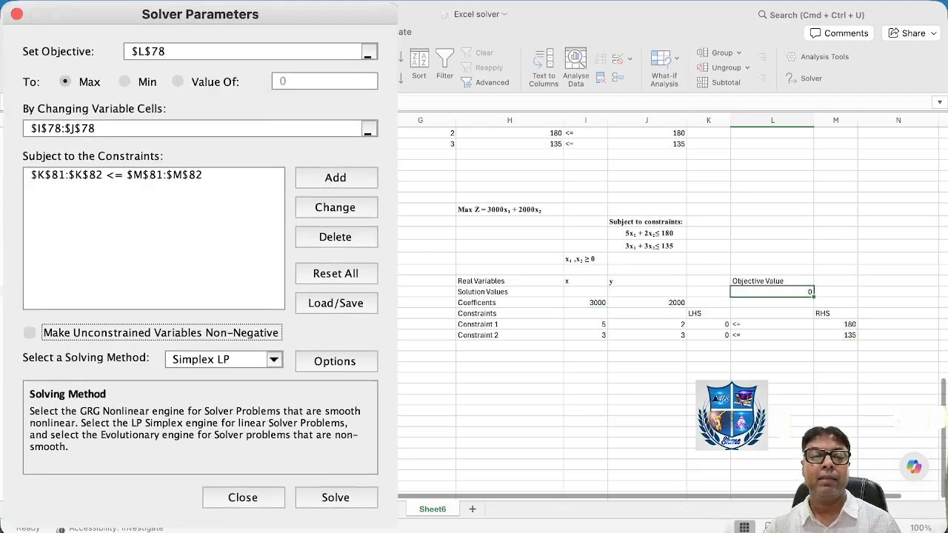
{"action": "left_click", "coordinate": [30, 333]}
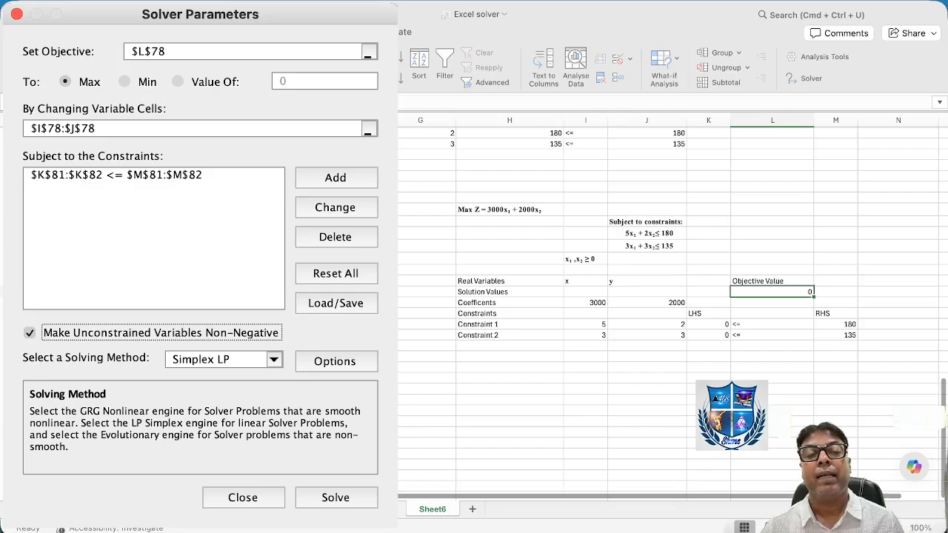
{"action": "key", "text": "Tab"}
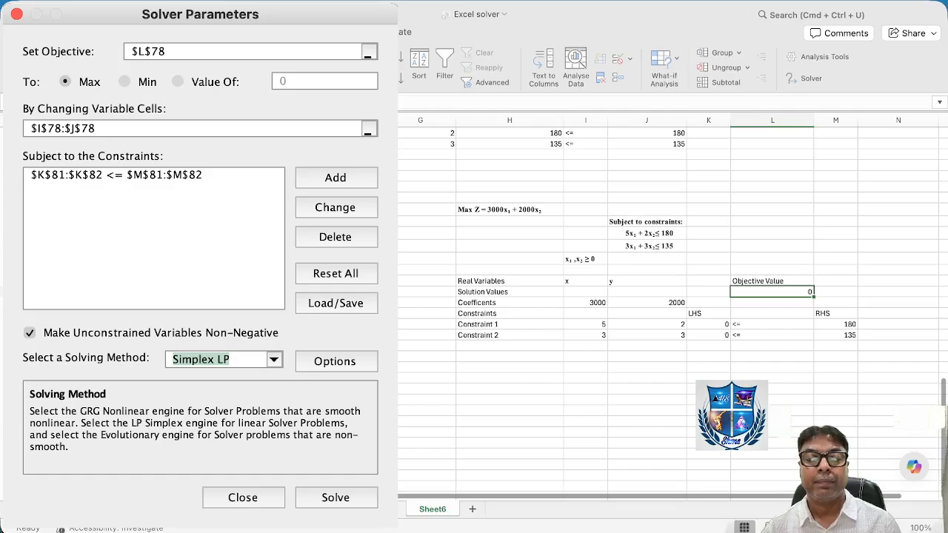
{"action": "left_click", "coordinate": [335, 497]}
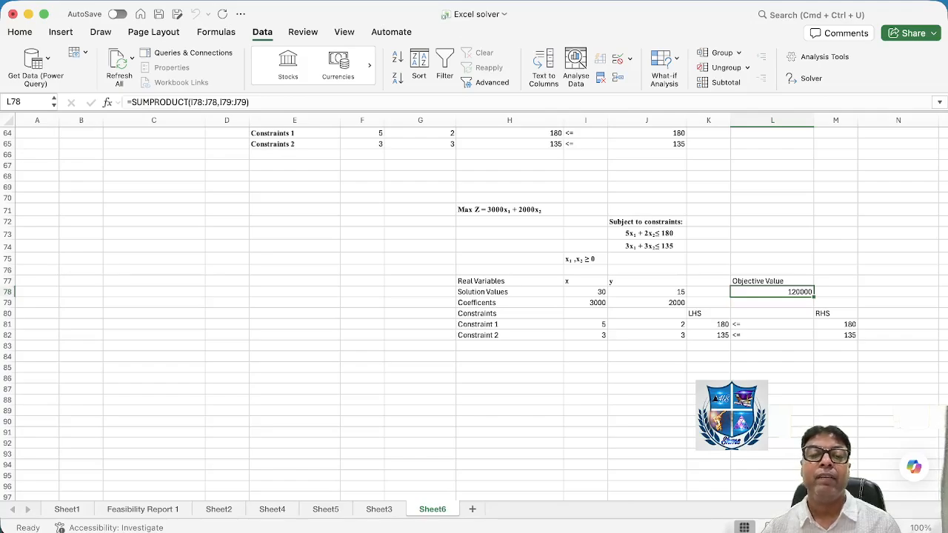
Step: Enter the answer text "Ans: x=30 units, y=15 units" in cell H87 below the model
{"action": "left_click", "coordinate": [509, 389]}
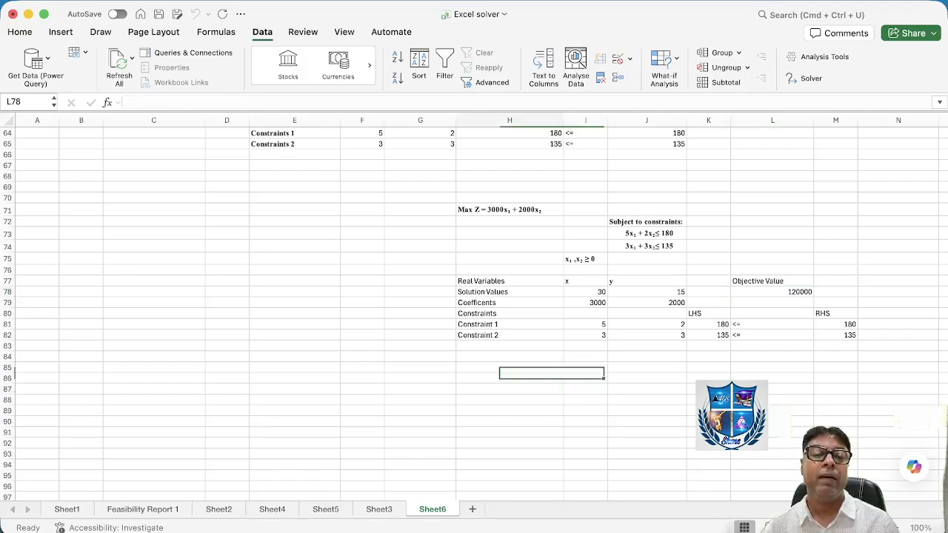
{"action": "type", "text": "Ans:"}
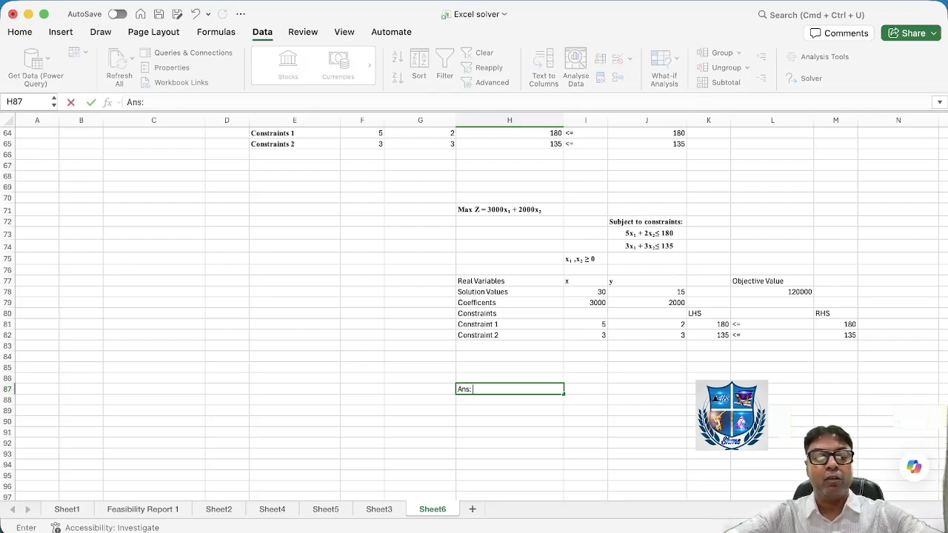
{"action": "type", "text": " x=3"}
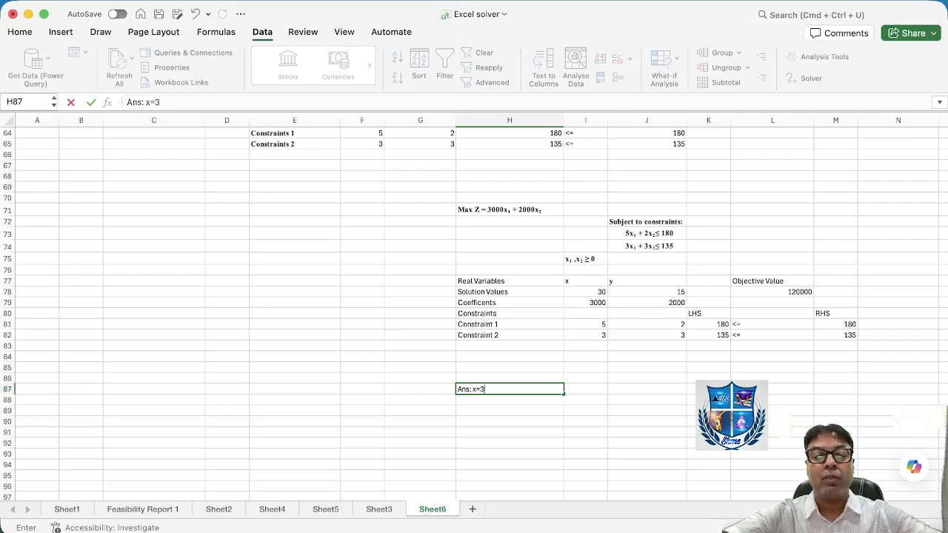
{"action": "type", "text": "0 u"}
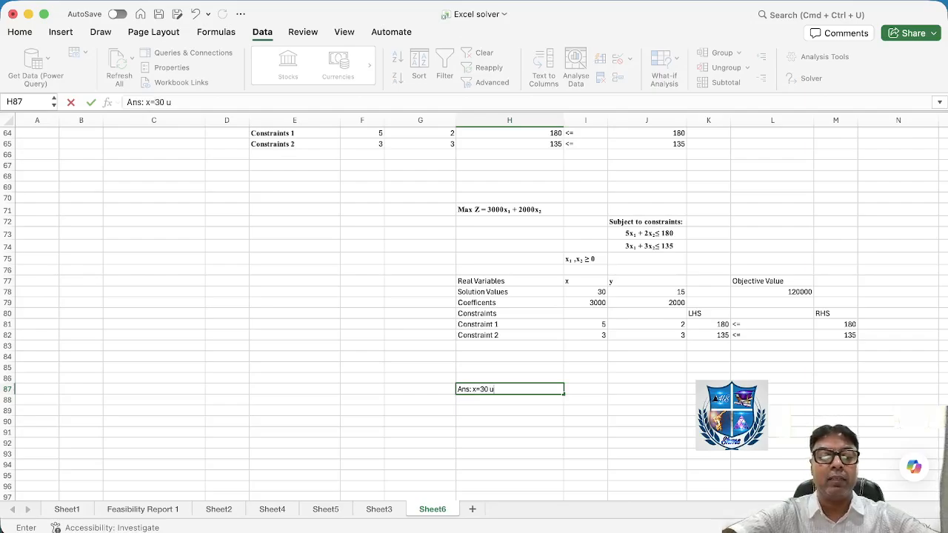
{"action": "type", "text": "nits, "}
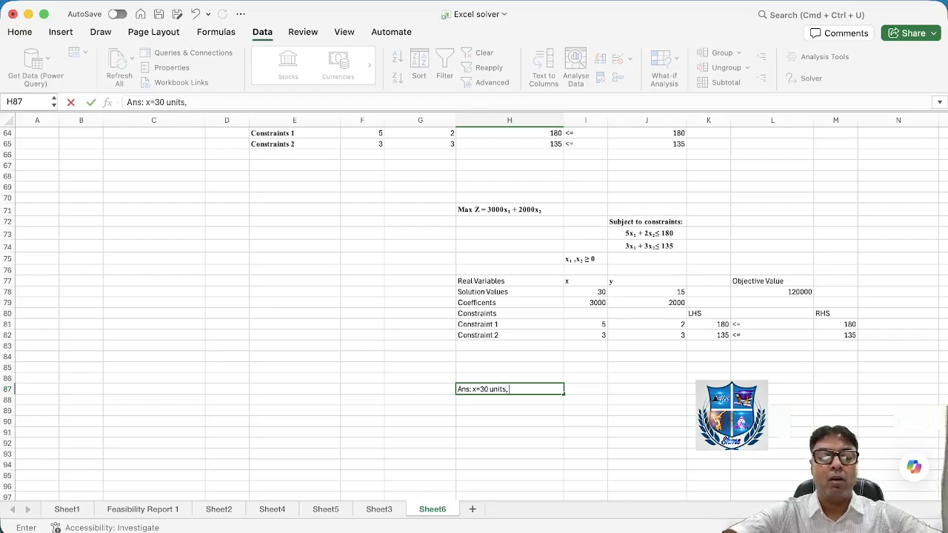
{"action": "type", "text": "y="}
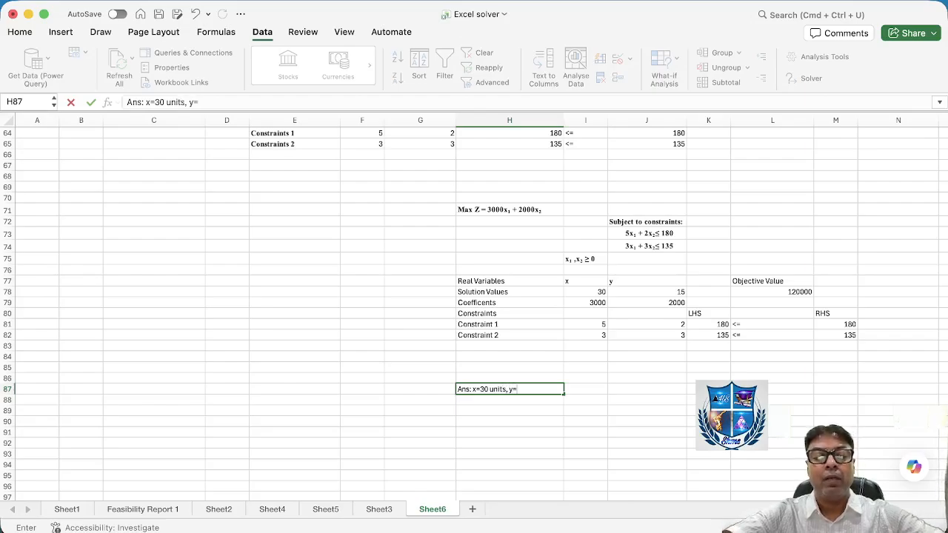
{"action": "type", "text": "15 un"}
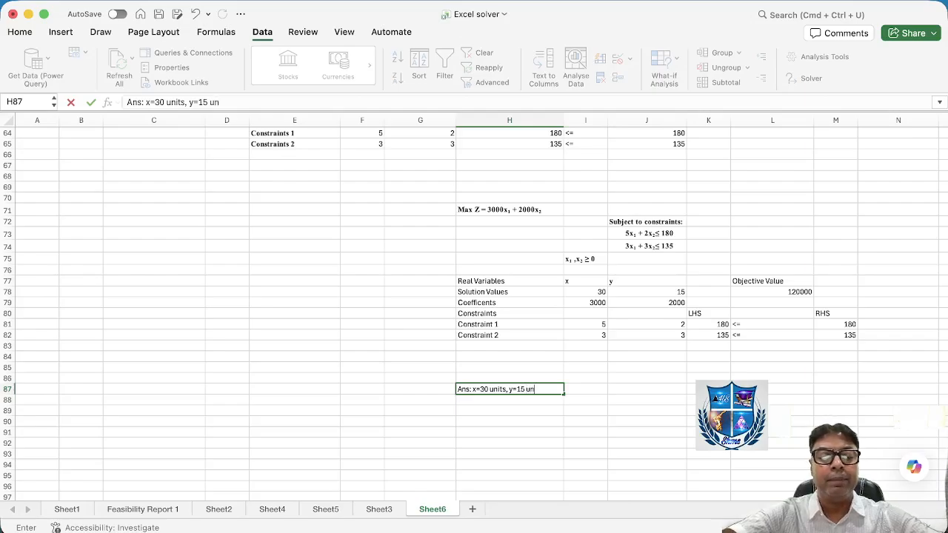
{"action": "type", "text": "its"}
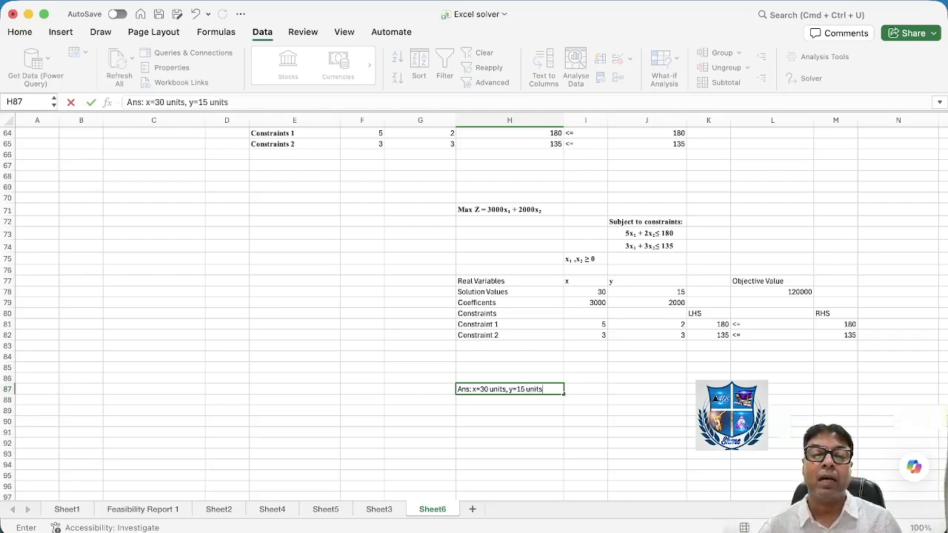
{"action": "key", "text": "Return"}
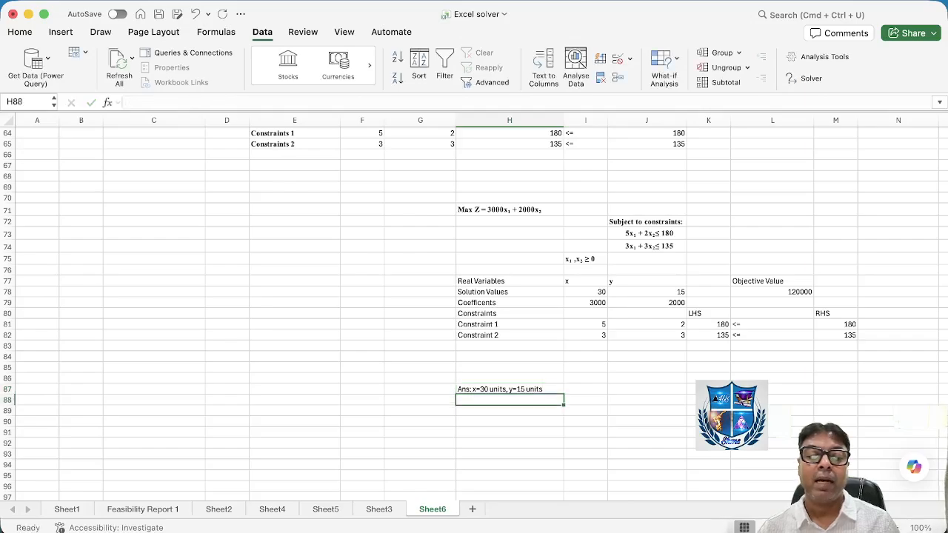
Step: Enter "Profit RS 1,20,000" in H88, directly below the answer for x and y
{"action": "type", "text": "P"}
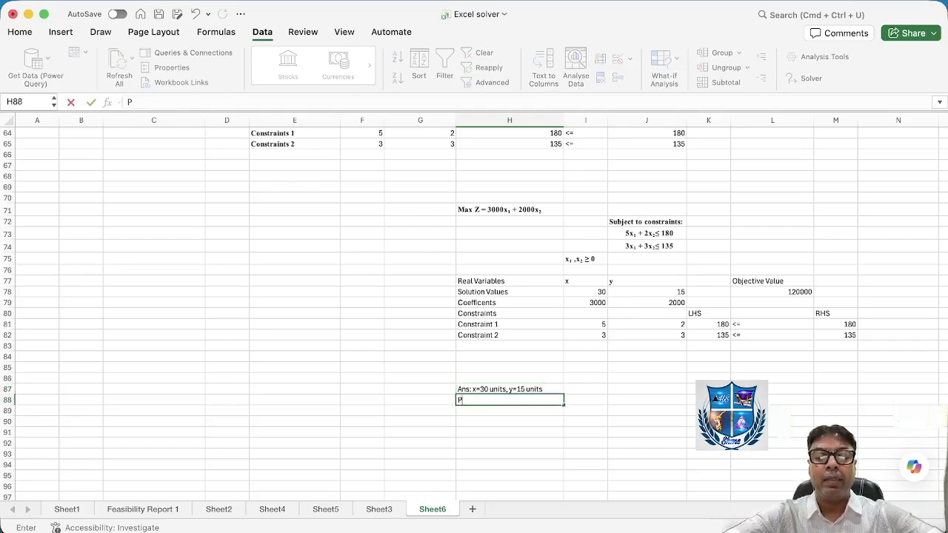
{"action": "type", "text": "rofit RS"}
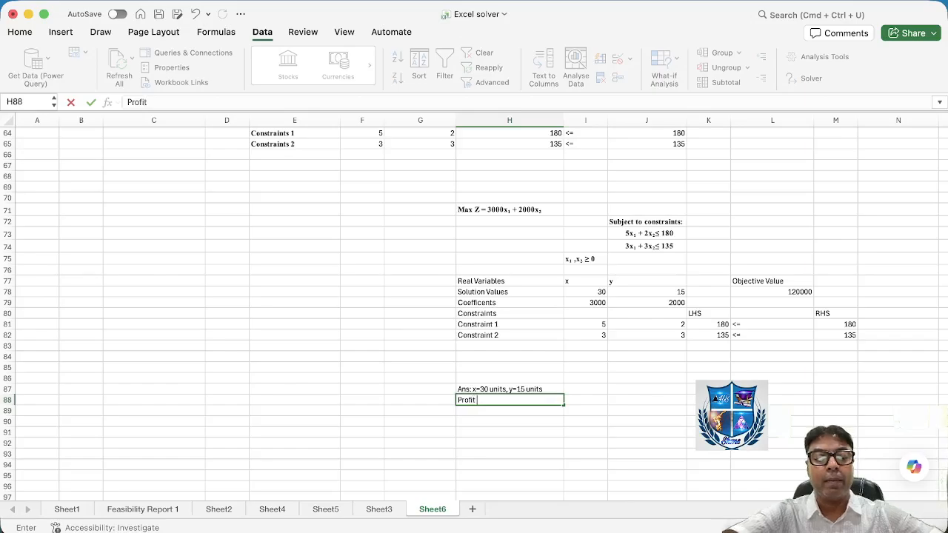
{"action": "type", "text": ","}
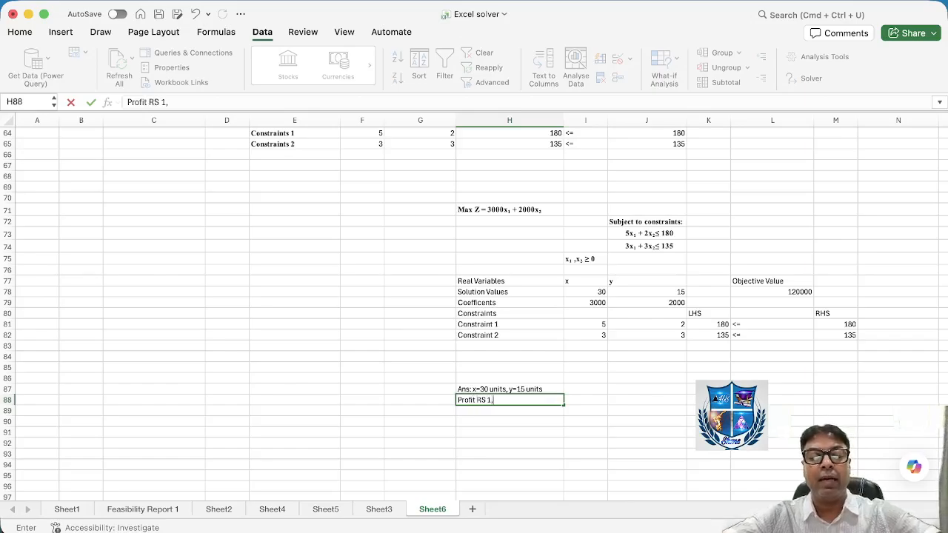
{"action": "type", "text": "20,000"}
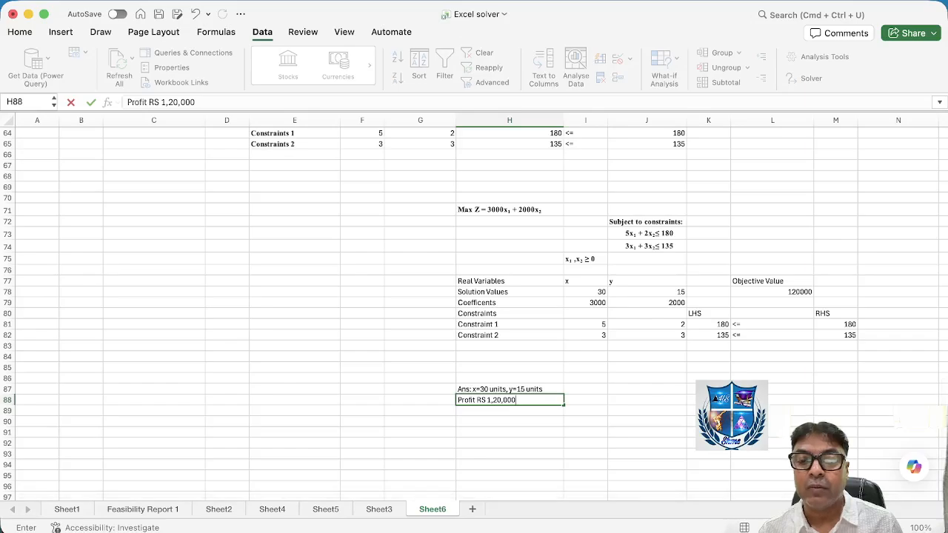
{"action": "left_click", "coordinate": [773, 291]}
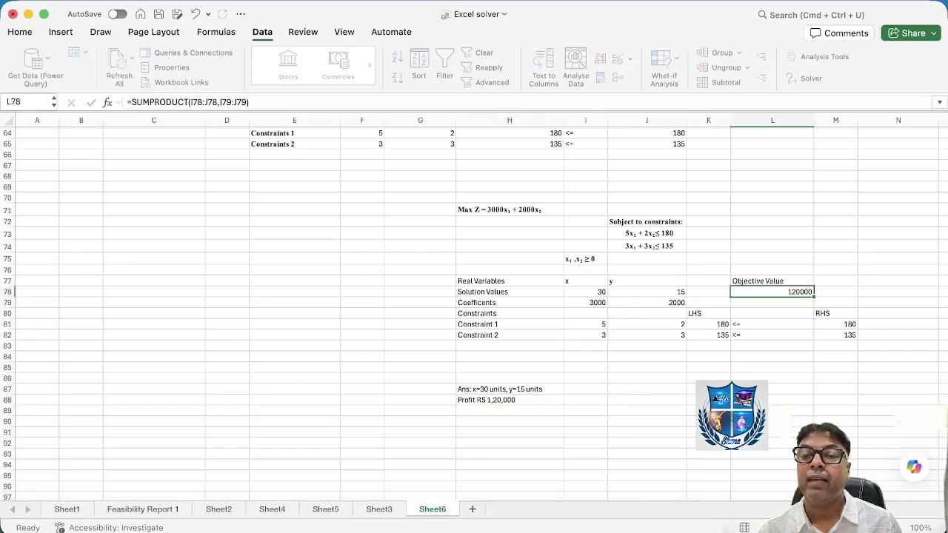